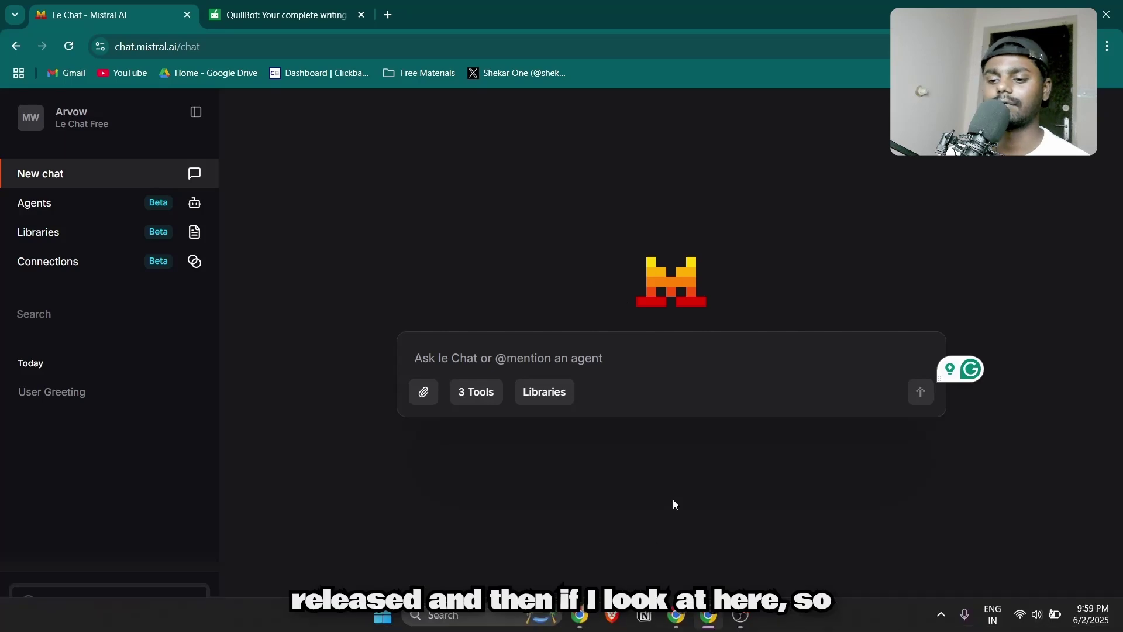
Step: Switch to the Devstral announcement on mistral.ai and read its introduction and SWE-Bench Verified performance claim
mouse_move(676, 616)
left_click(675, 535)
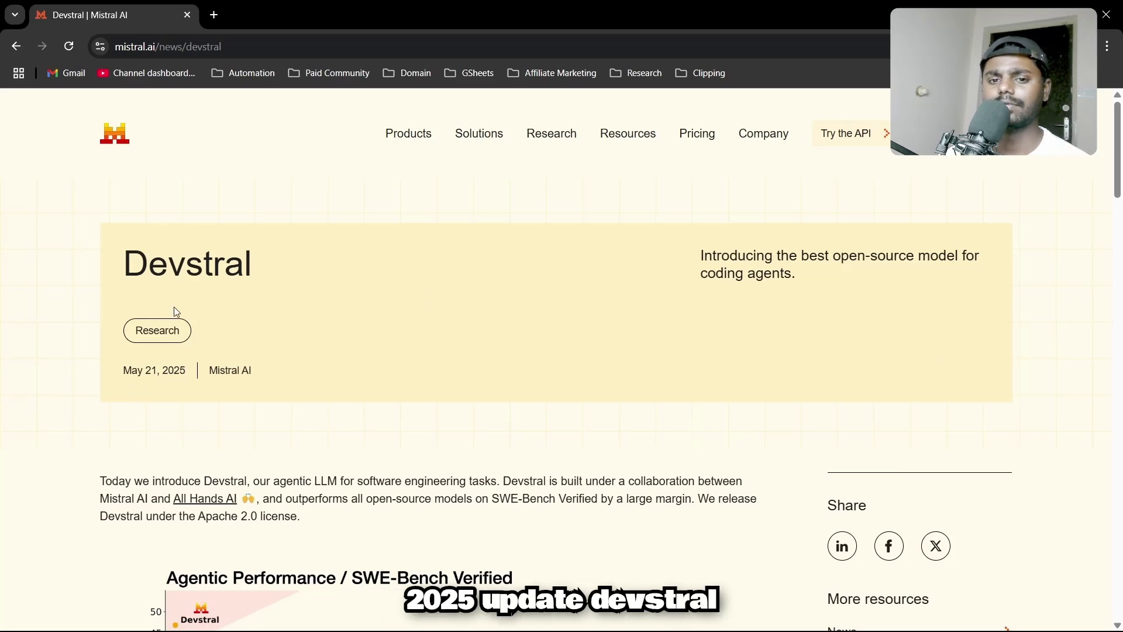
left_click_drag(128, 261, 254, 273)
scroll(280, 369, "down", 4)
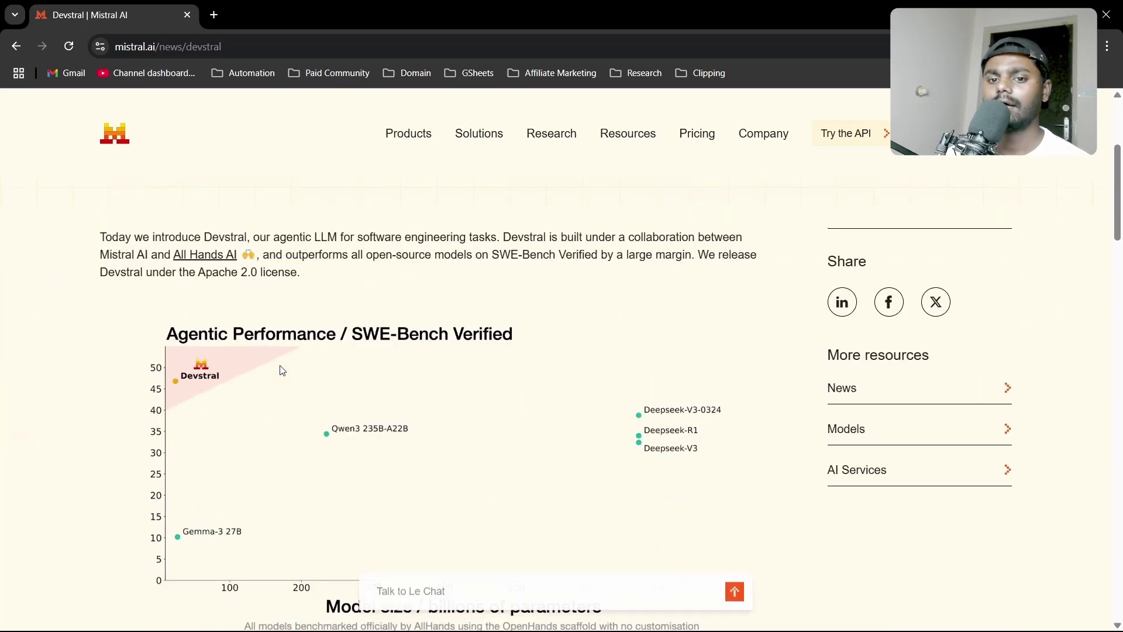
left_click_drag(112, 249, 474, 278)
left_click(475, 278)
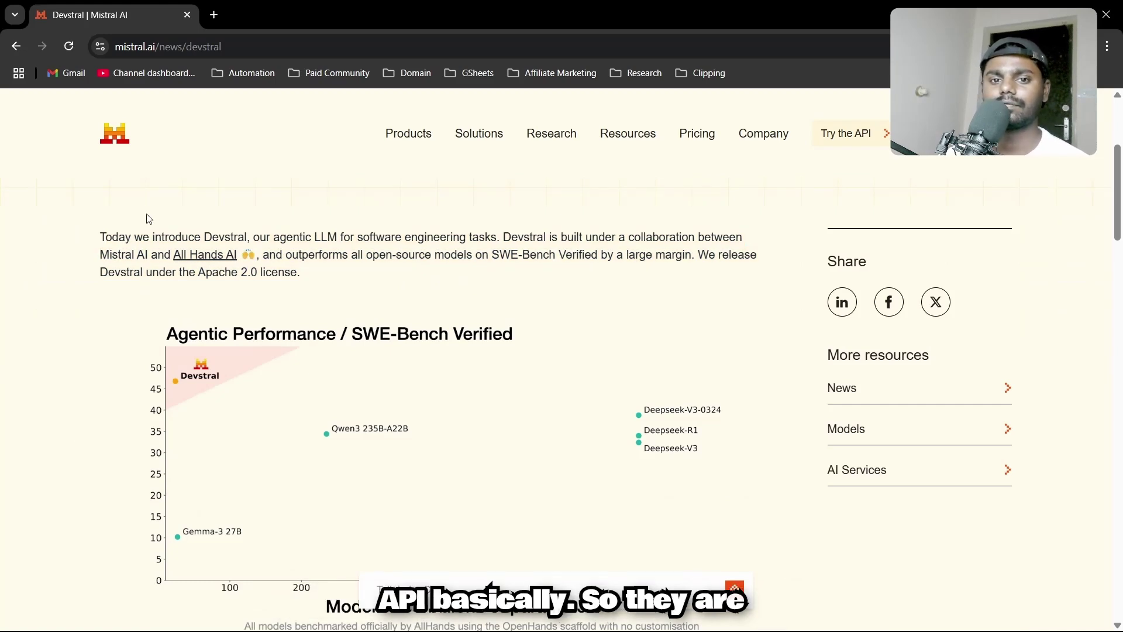
left_click_drag(193, 239, 224, 240)
left_click(244, 240)
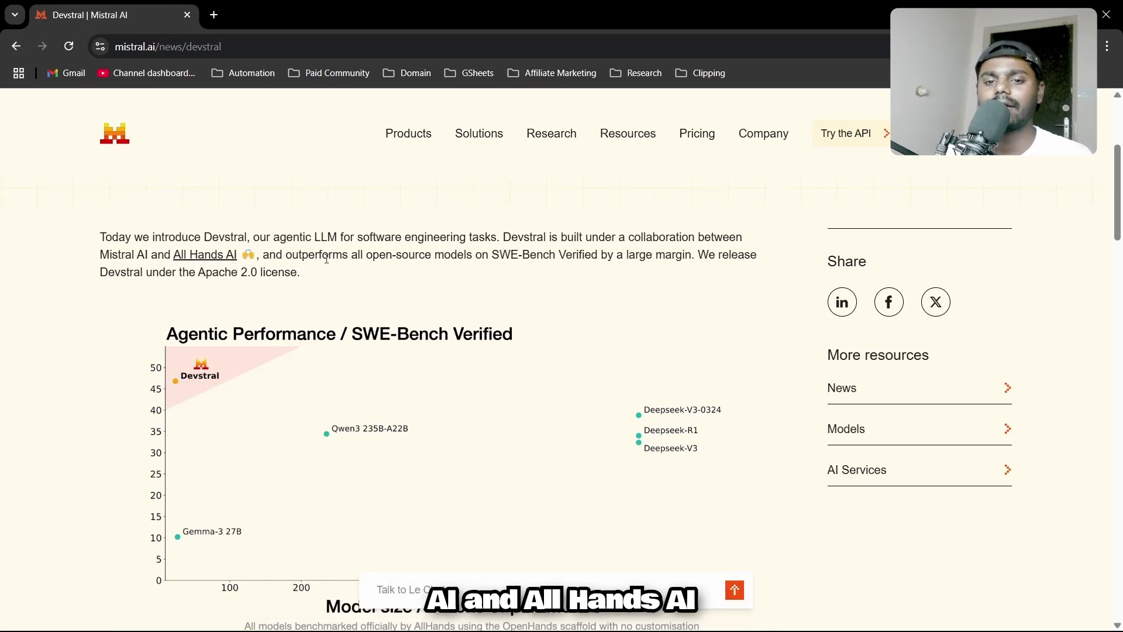
left_click_drag(402, 258, 541, 257)
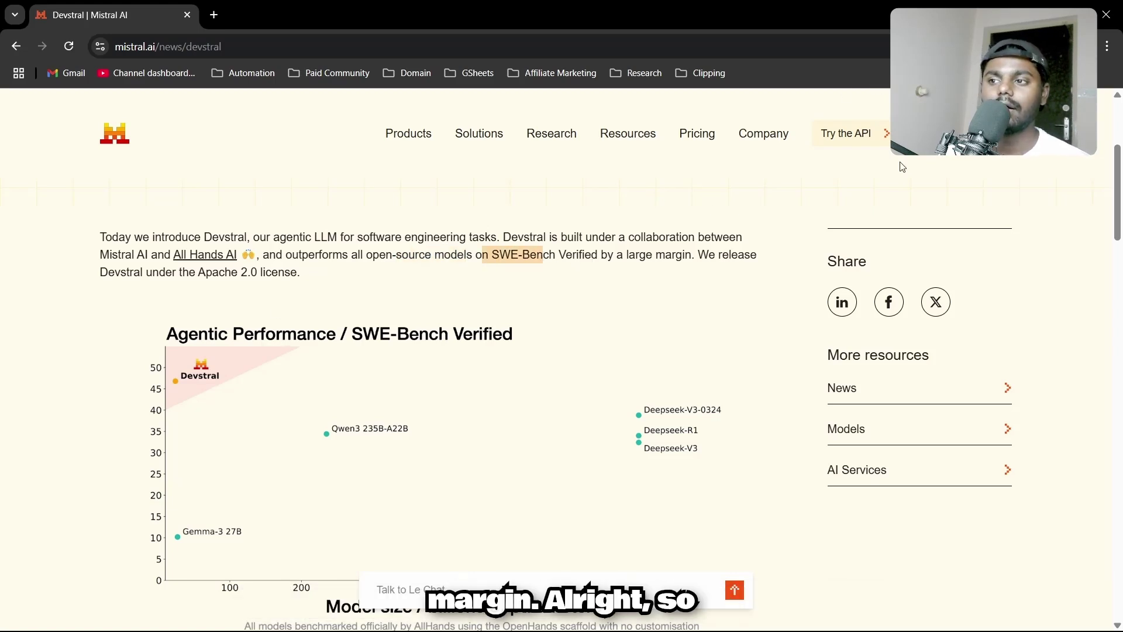
Step: Switch back to Le Chat and send the prompt "create a random password generator give it in custom html code"
left_click(708, 613)
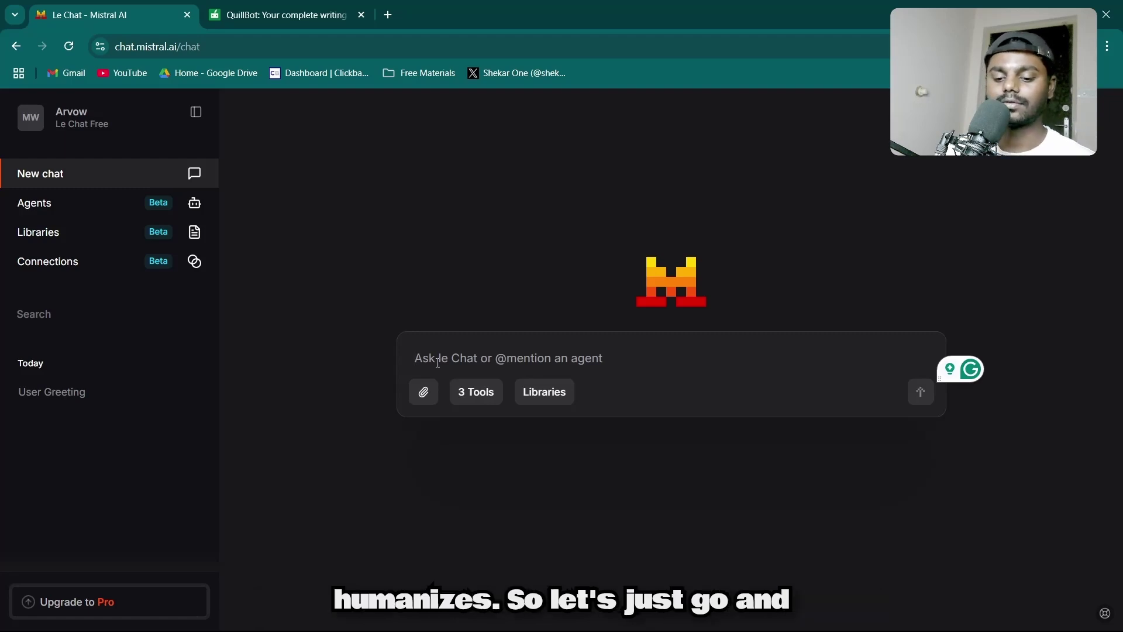
type("c")
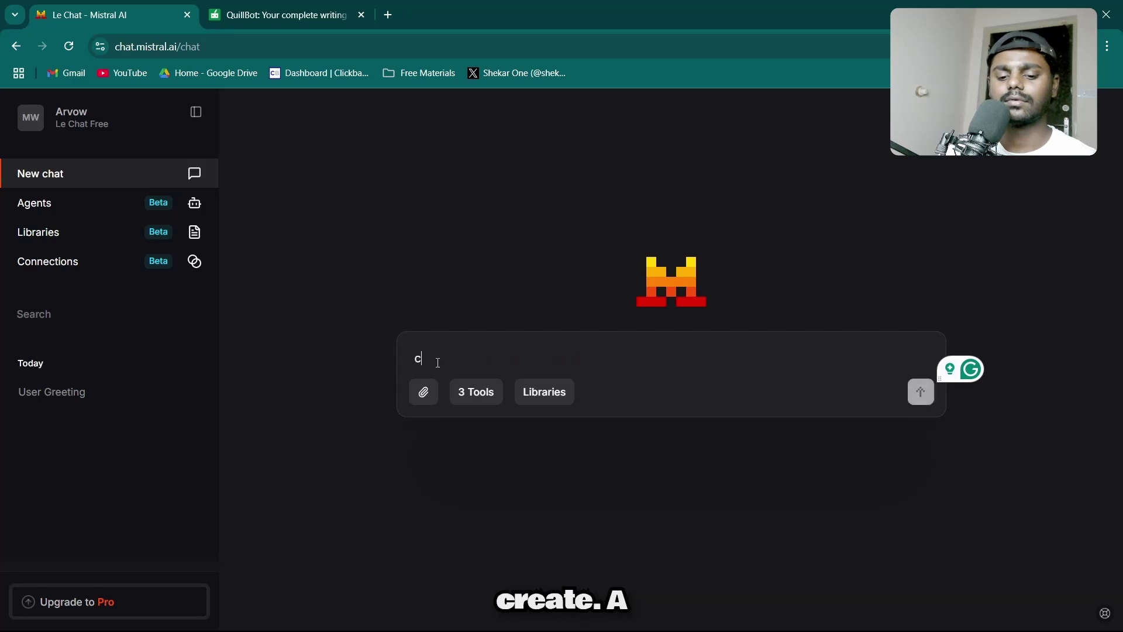
type("reate a ")
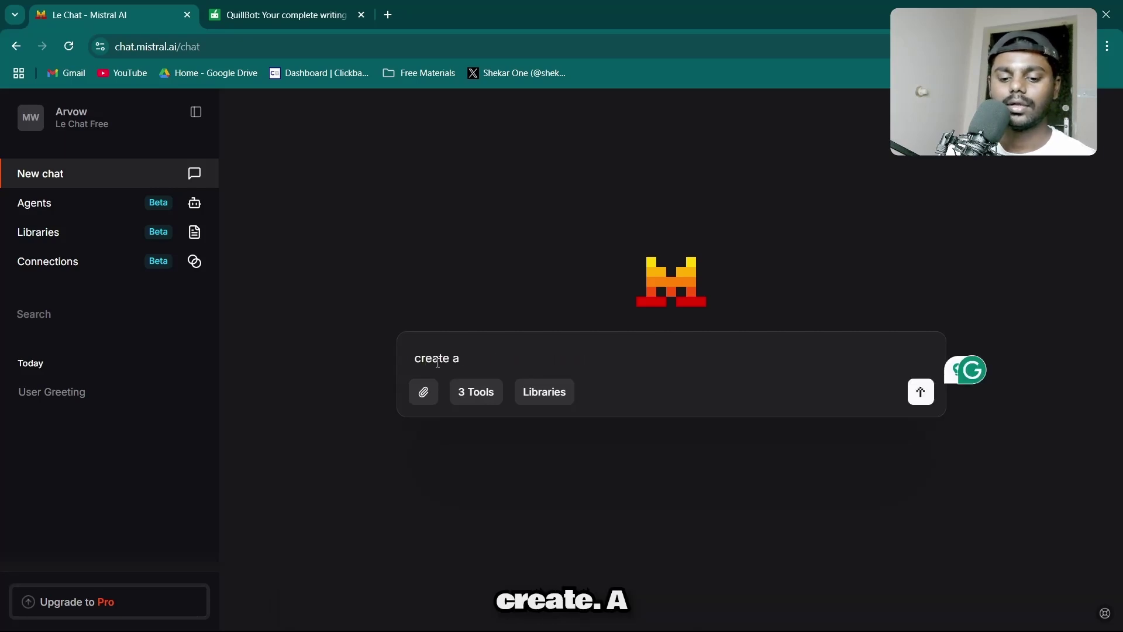
type("random passow")
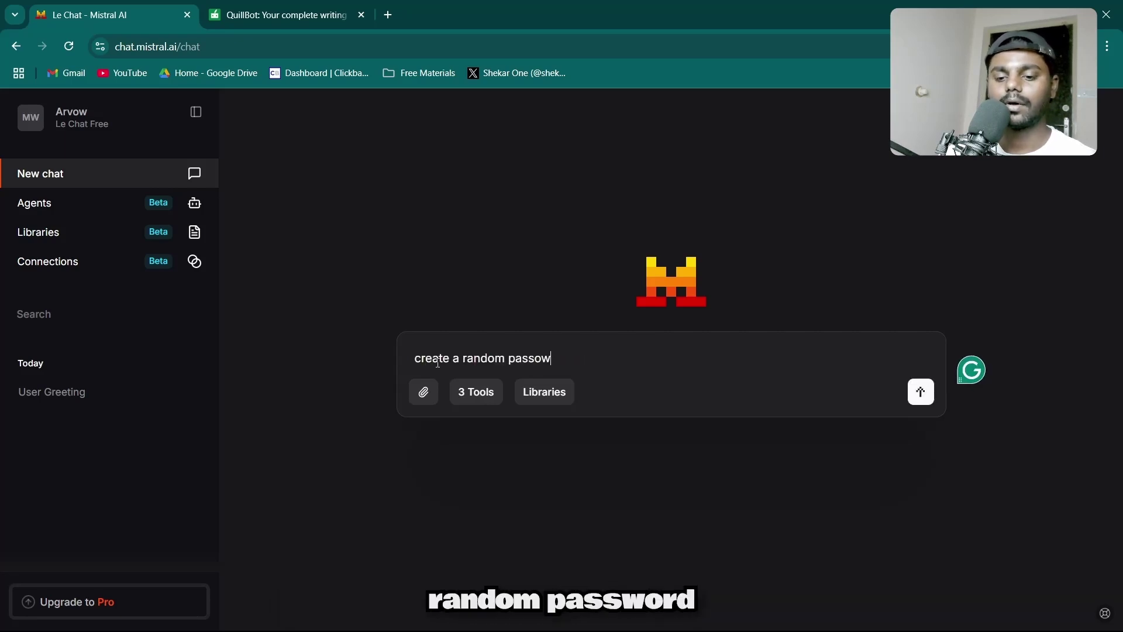
type("rd")
key("BackSpace")
key("BackSpace")
key("BackSpace")
type("wo")
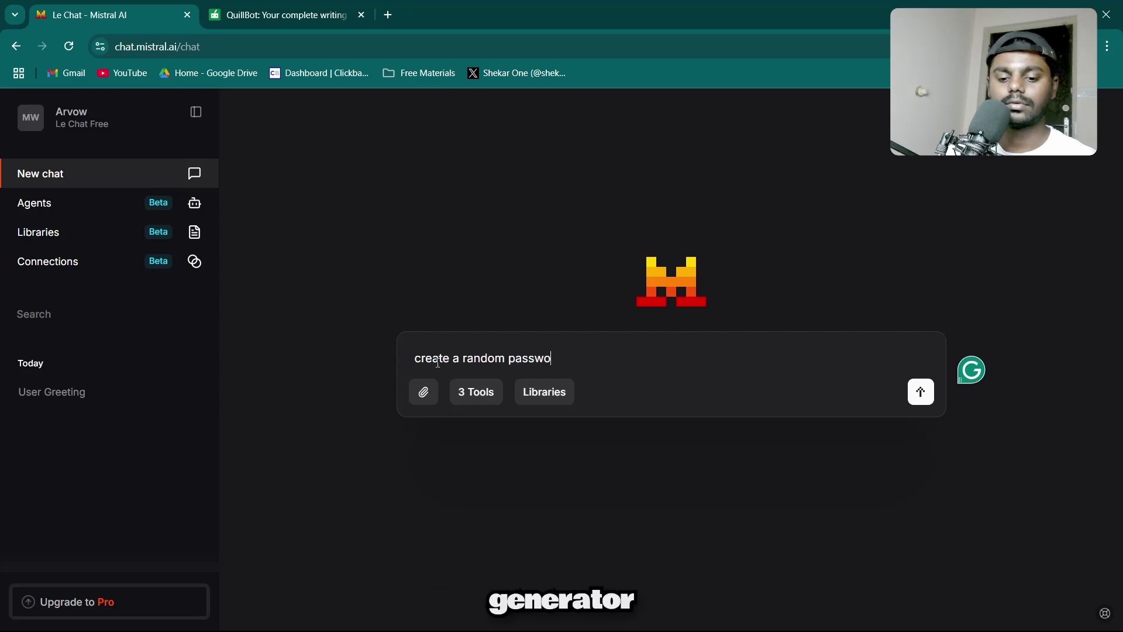
type("rd generator")
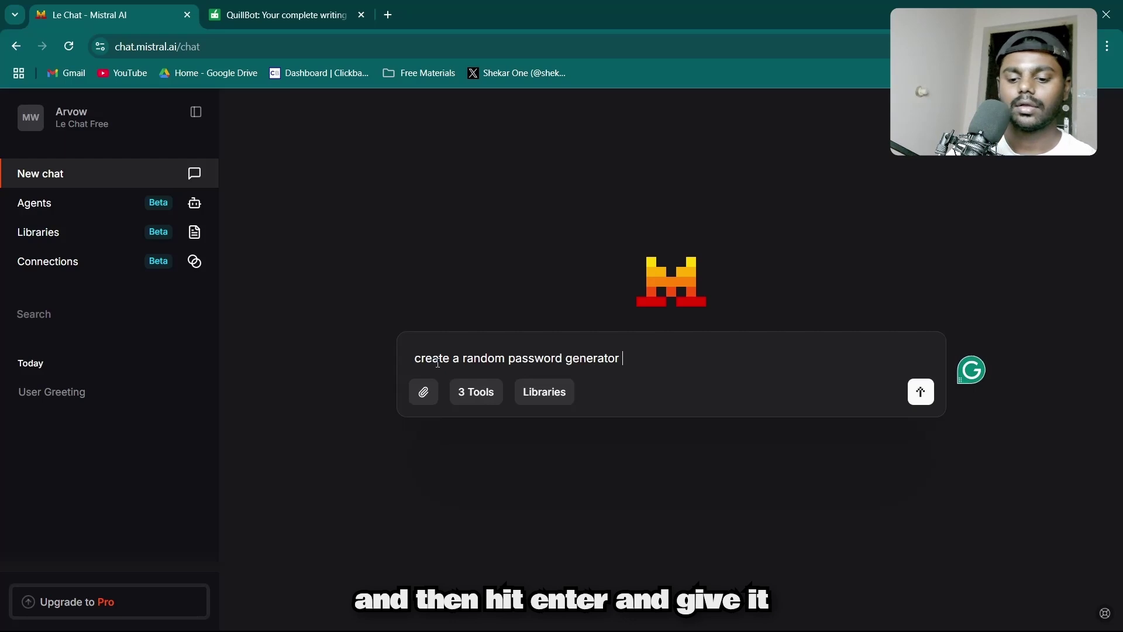
type(" give it in custom html")
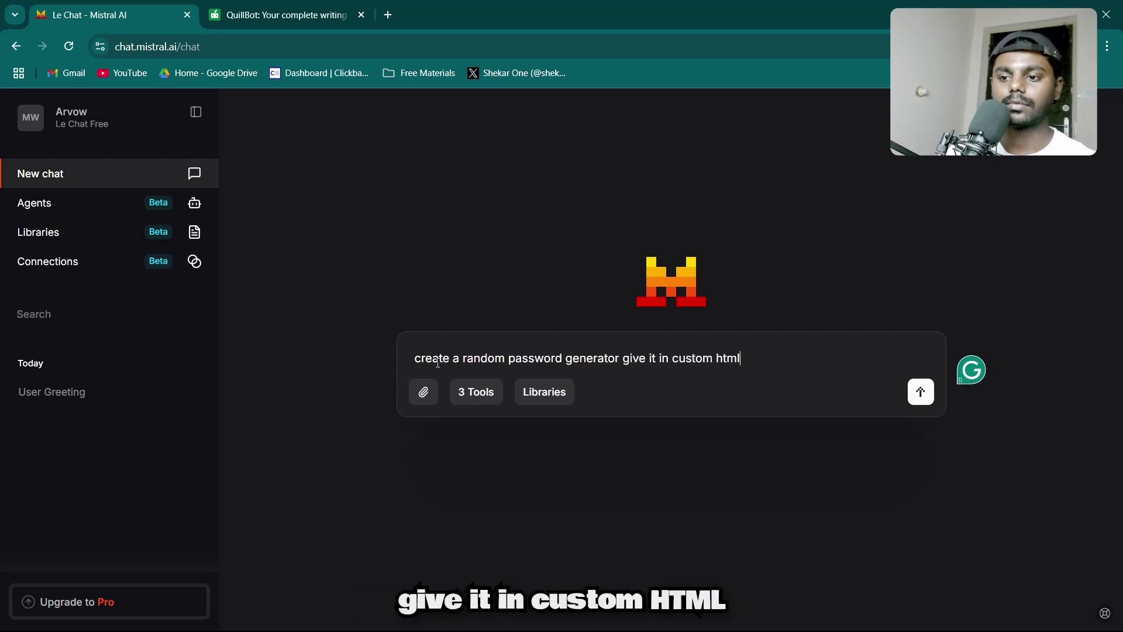
type(" code")
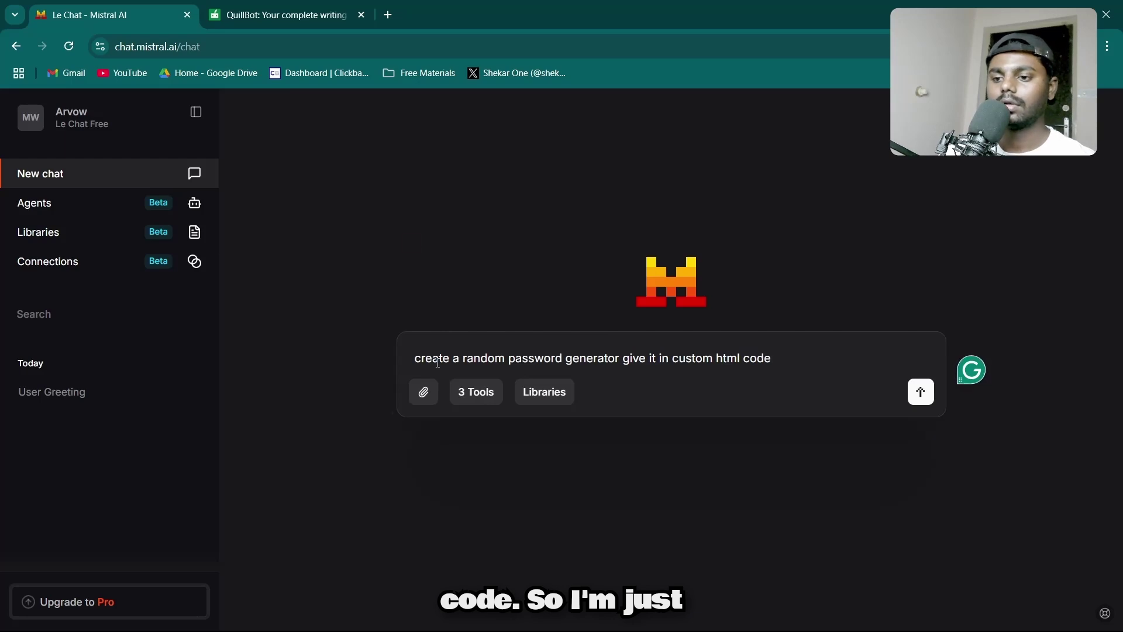
key("Return")
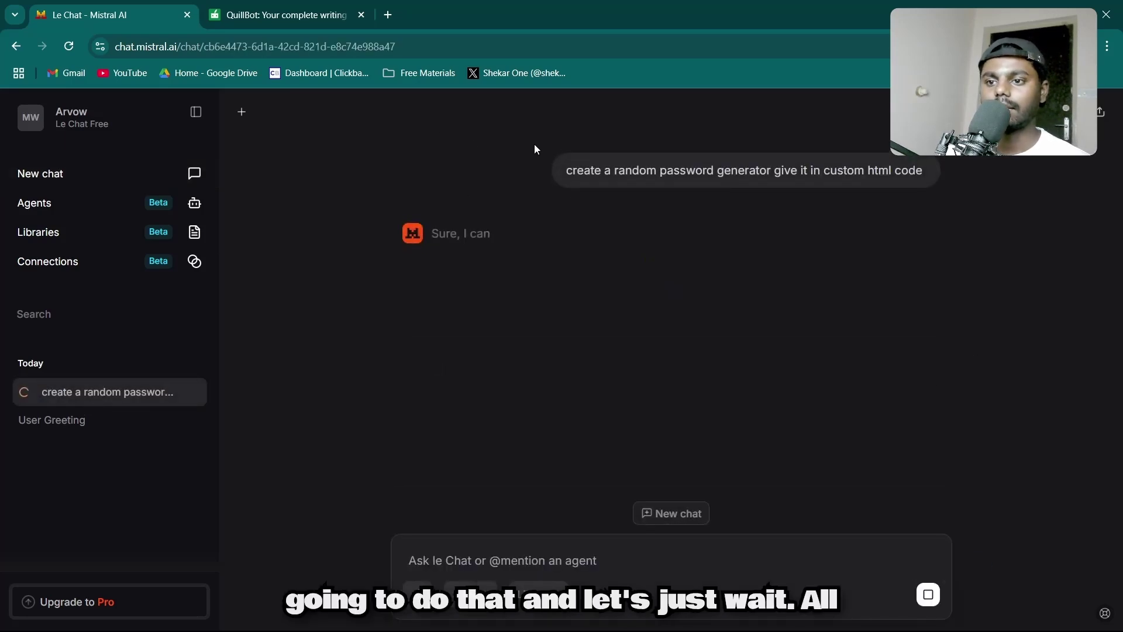
Step: Copy the complete HTML code for the password generator from the chat reply
scroll(376, 173, "up", 10)
scroll(378, 178, "up", 8)
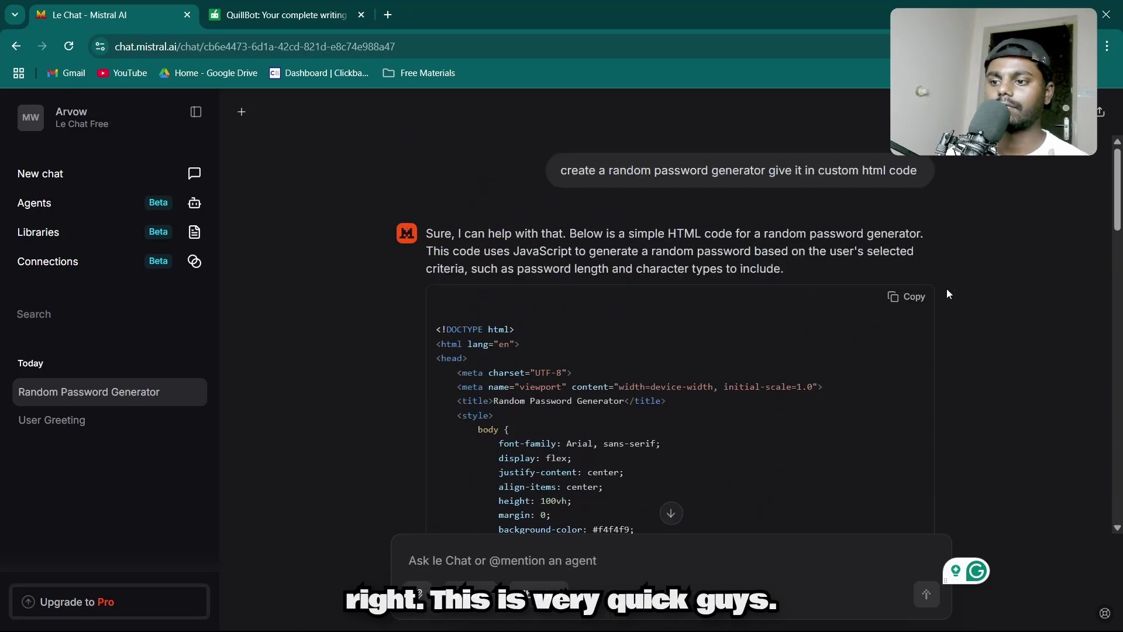
left_click(904, 296)
scroll(904, 297, "down", 15)
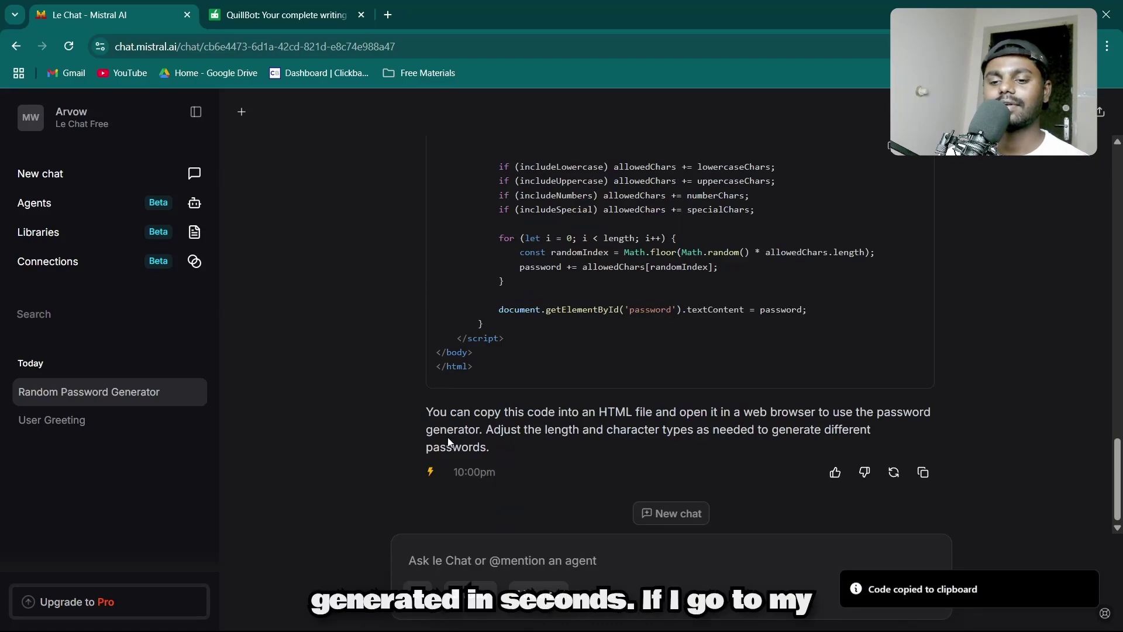
scroll(385, 427, "up", 10)
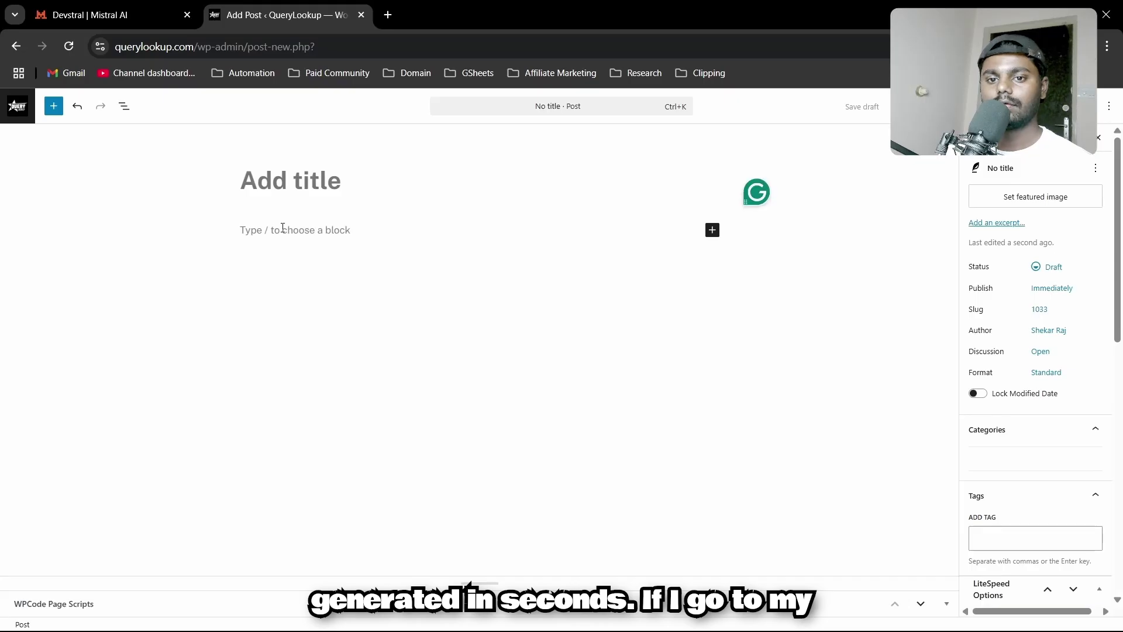
Step: In the new WordPress post, add a Custom HTML block with the copied generator code and preview the block
left_click(282, 230)
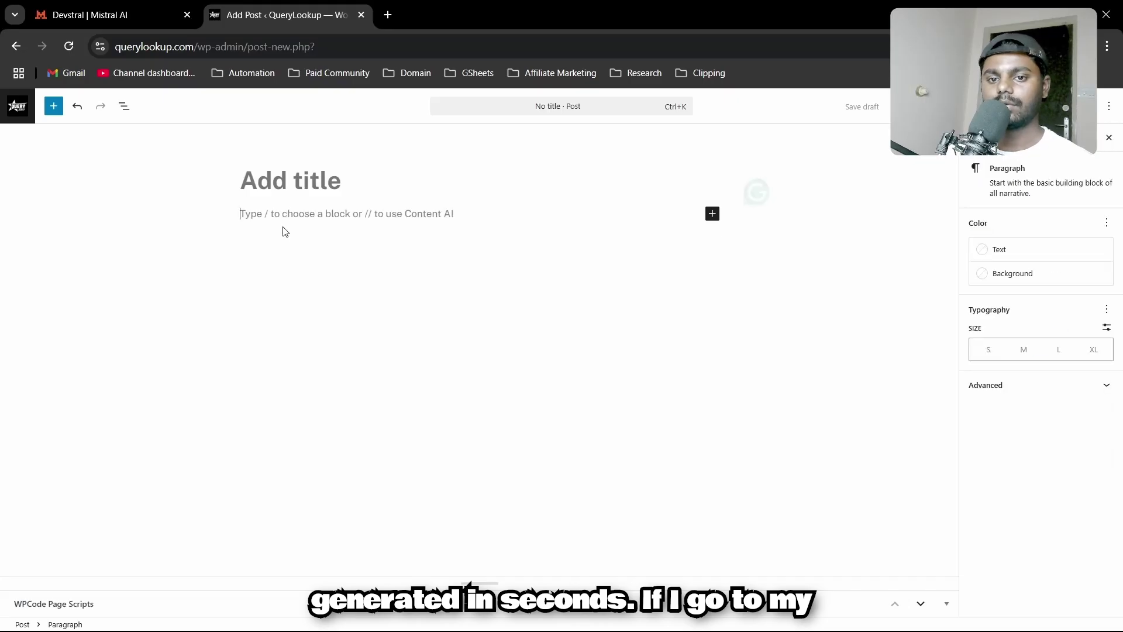
type("/cus")
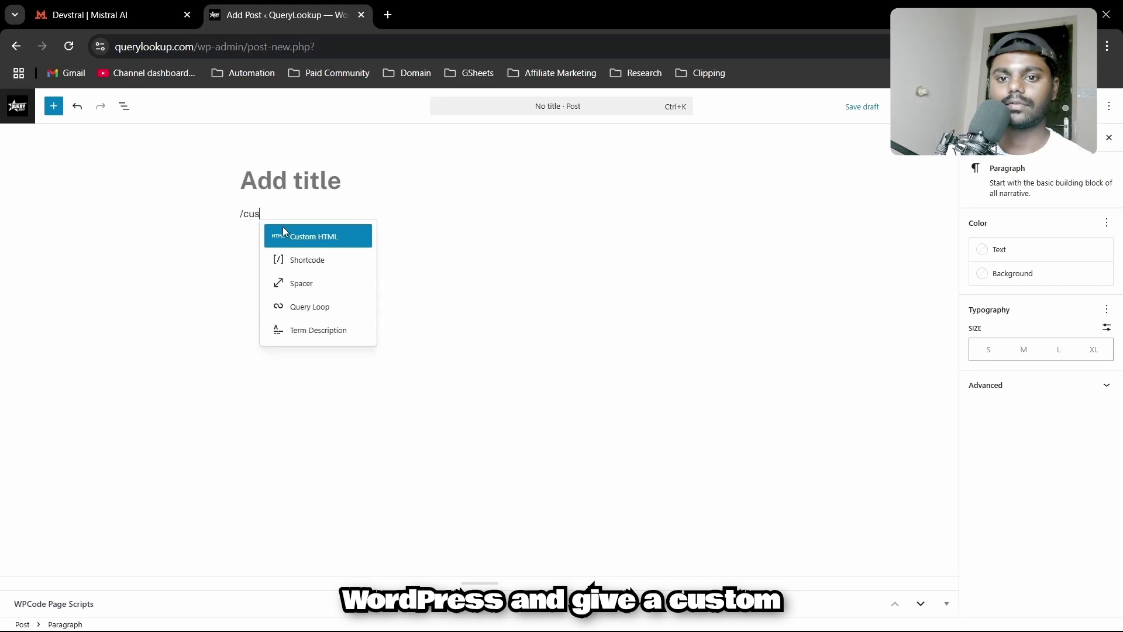
key("Return")
key("ctrl+v")
left_click(351, 205)
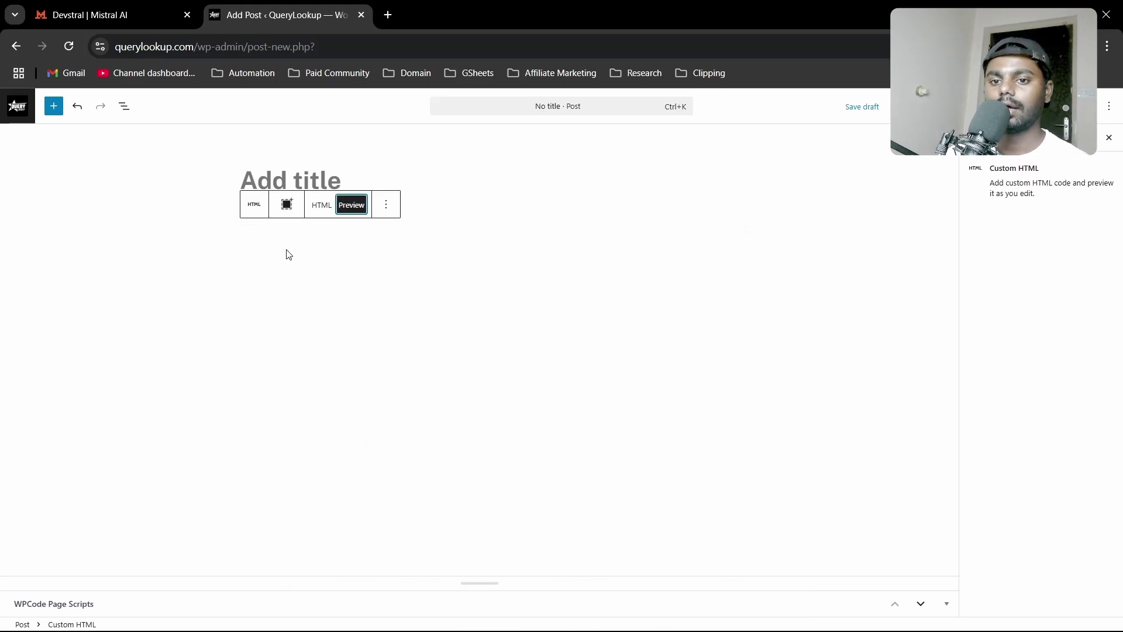
left_click(496, 258)
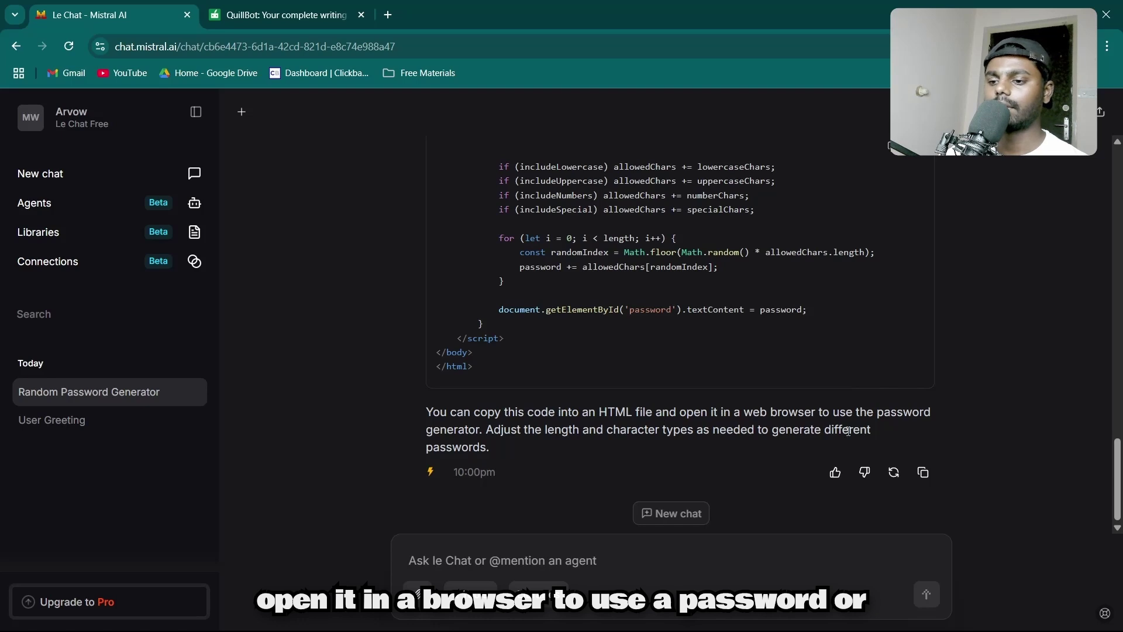
Step: Send Le Chat the follow-up "No I need to custom html code to copy paste into my wordpress blog"
left_click(472, 559)
type("No I ne")
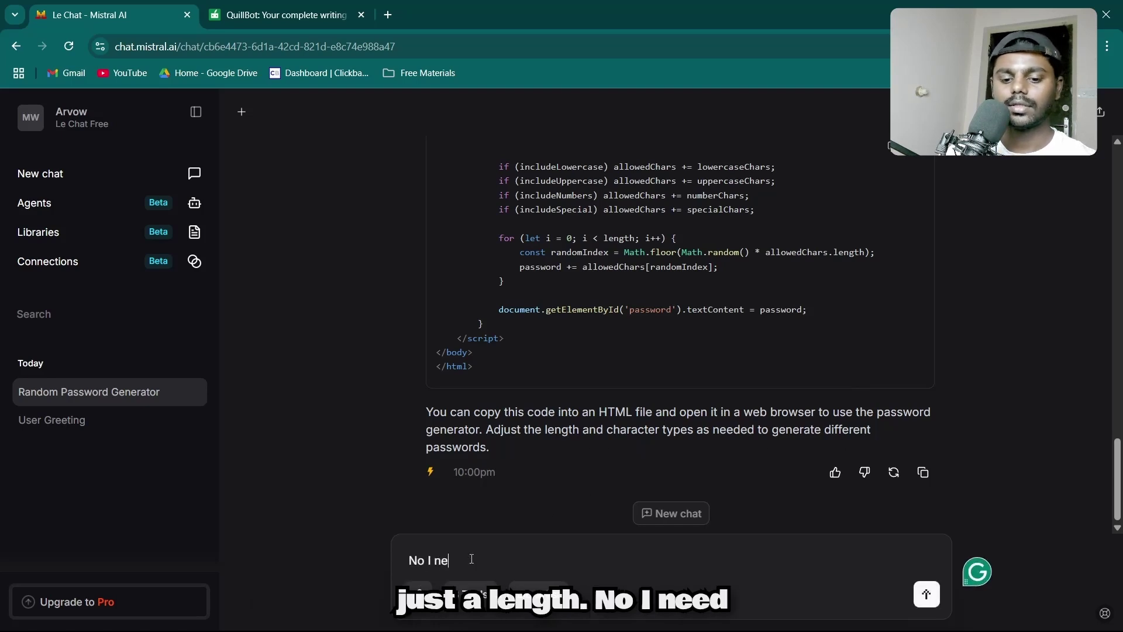
type("ed to custo")
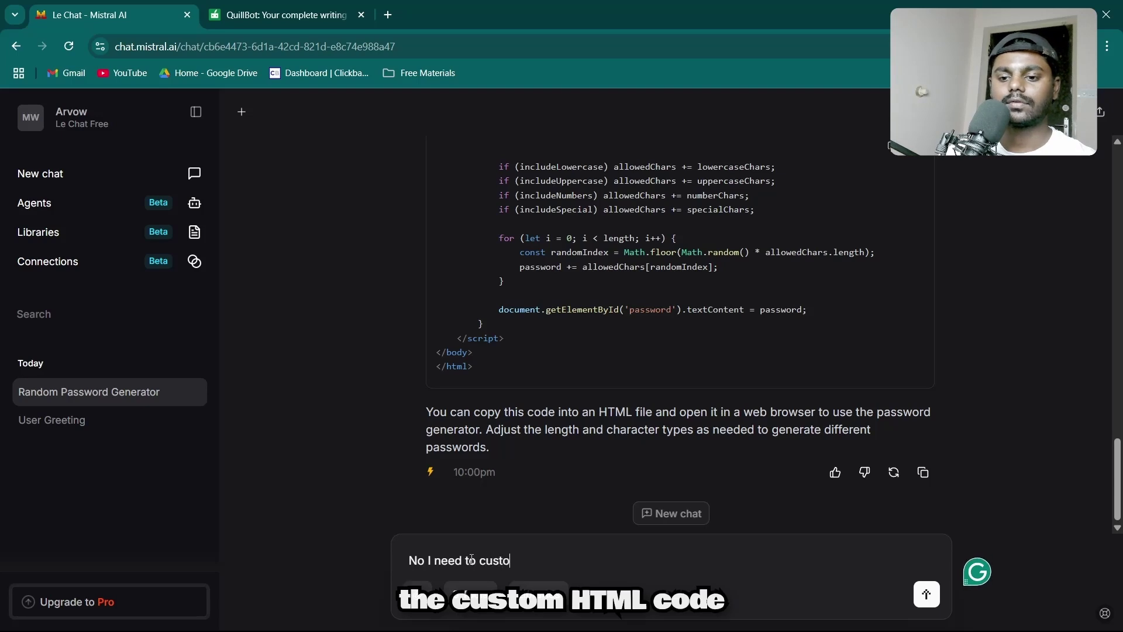
type("m html code t")
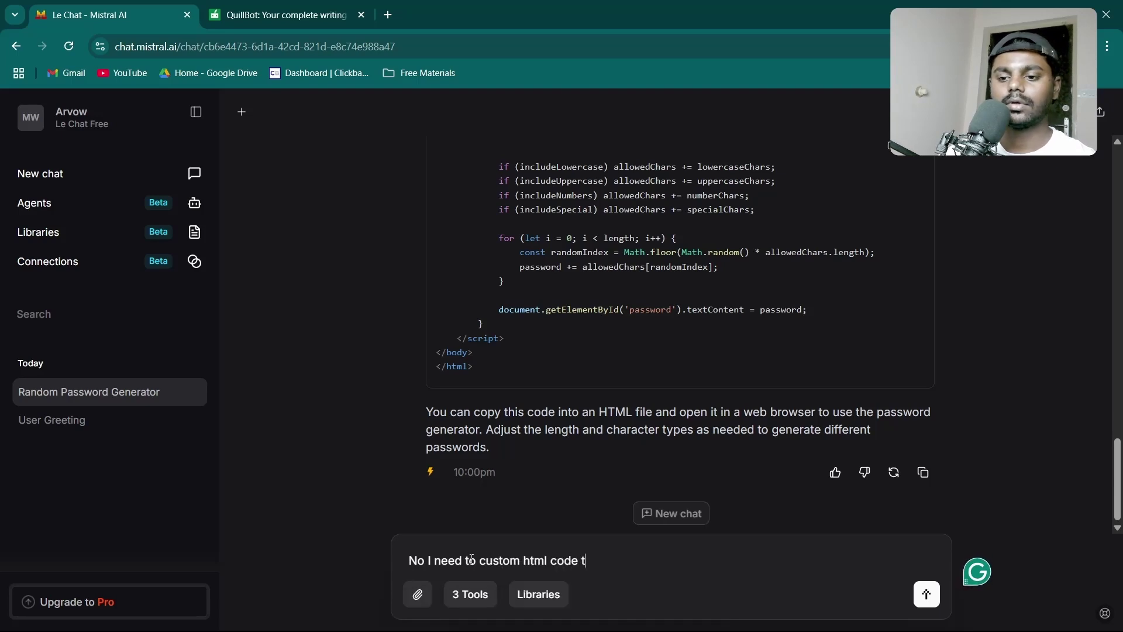
type("o copy p")
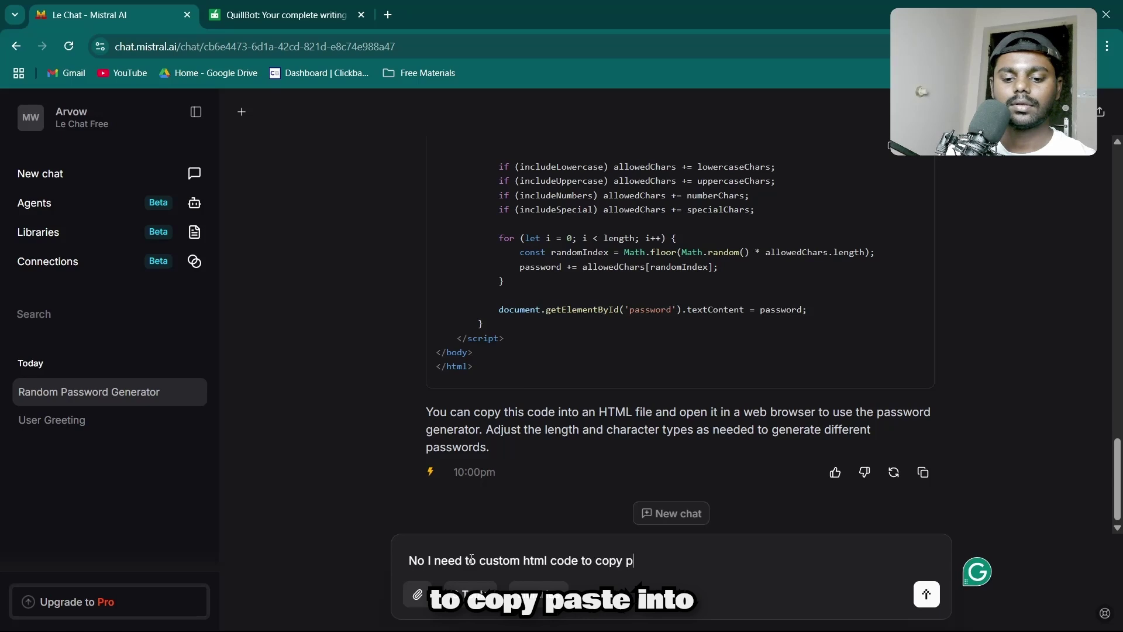
type("aste into my ")
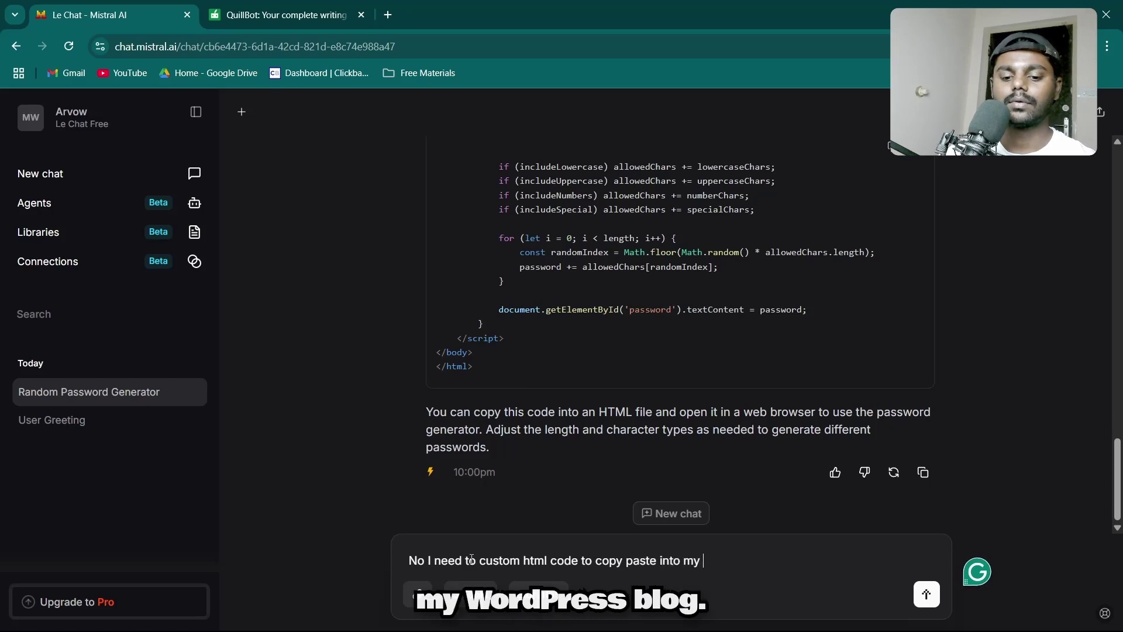
type("wordpress blog")
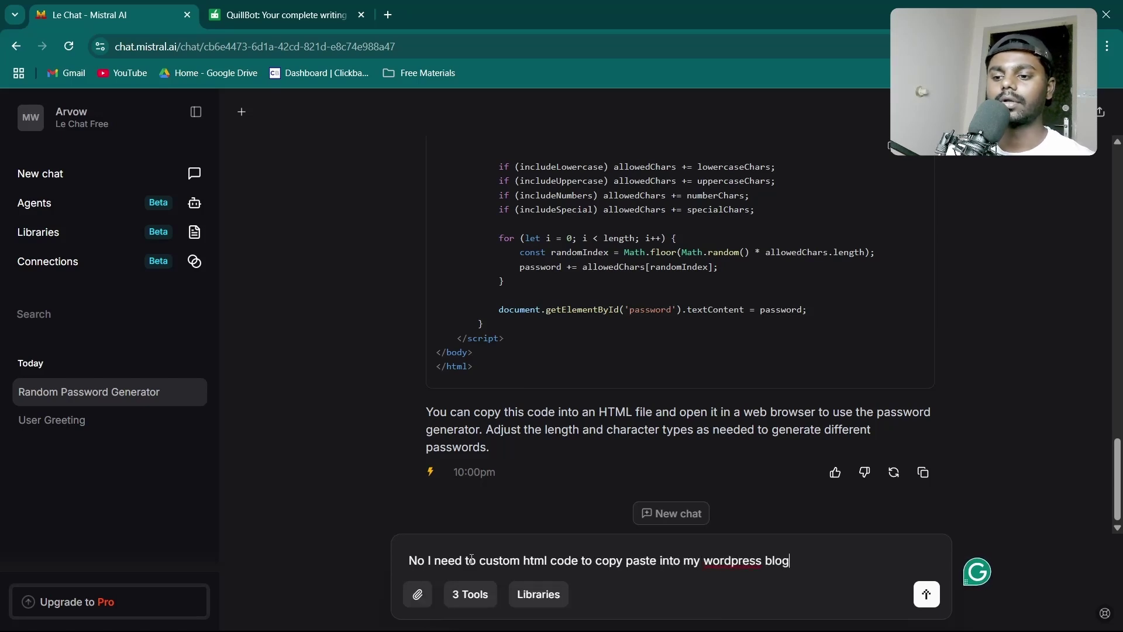
key("Return")
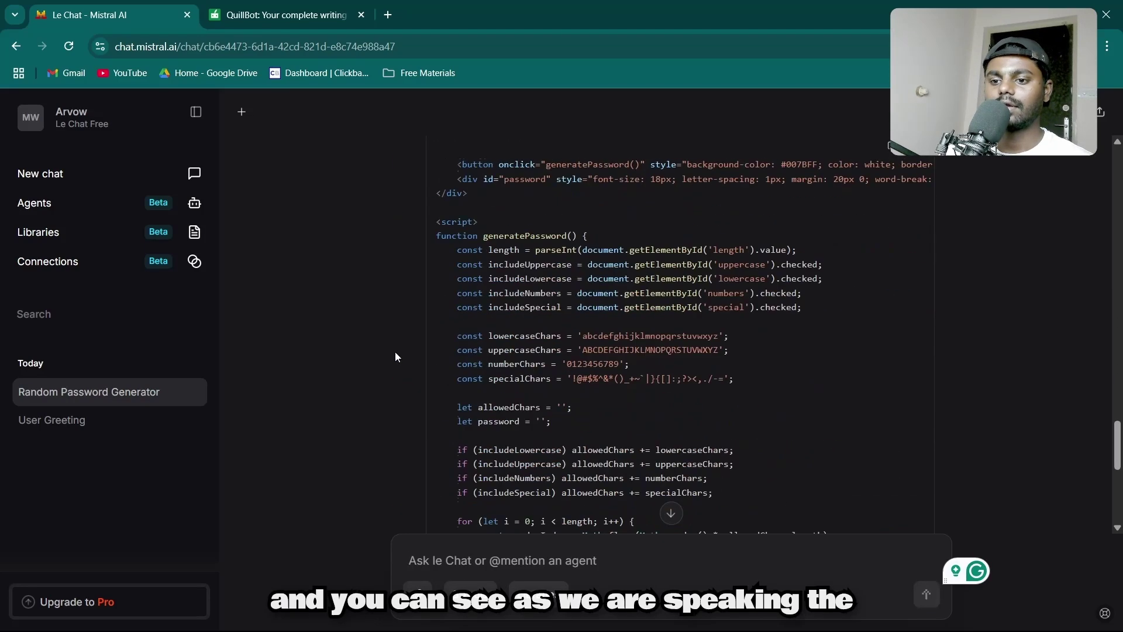
Step: Copy the WordPress version of the generator code and read the instructions given below it
scroll(406, 340, "up", 15)
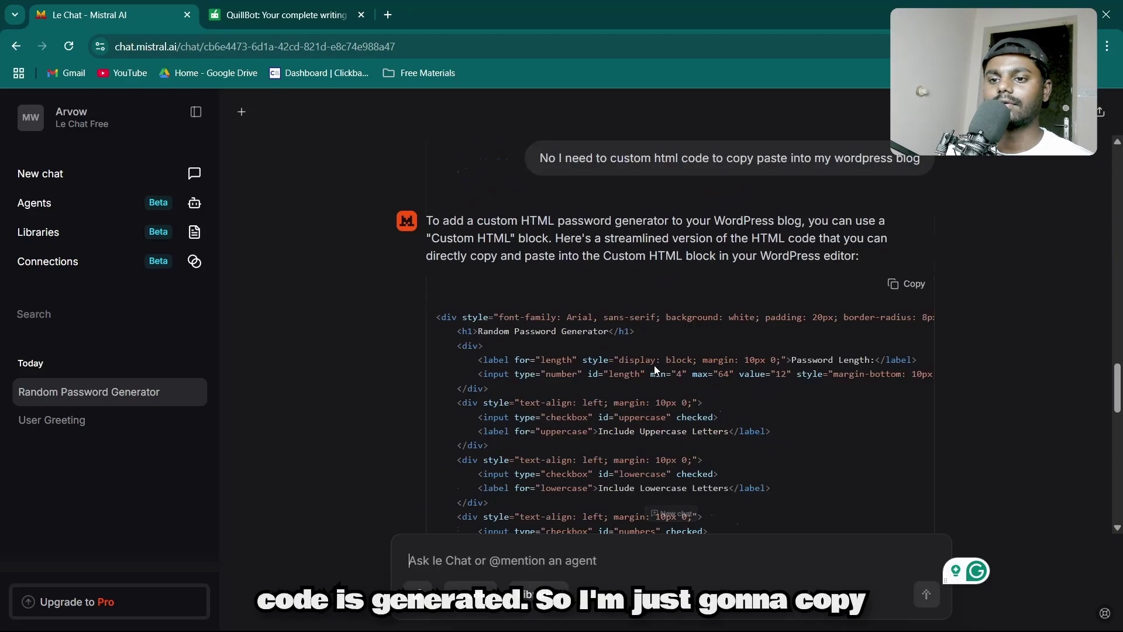
left_click(905, 385)
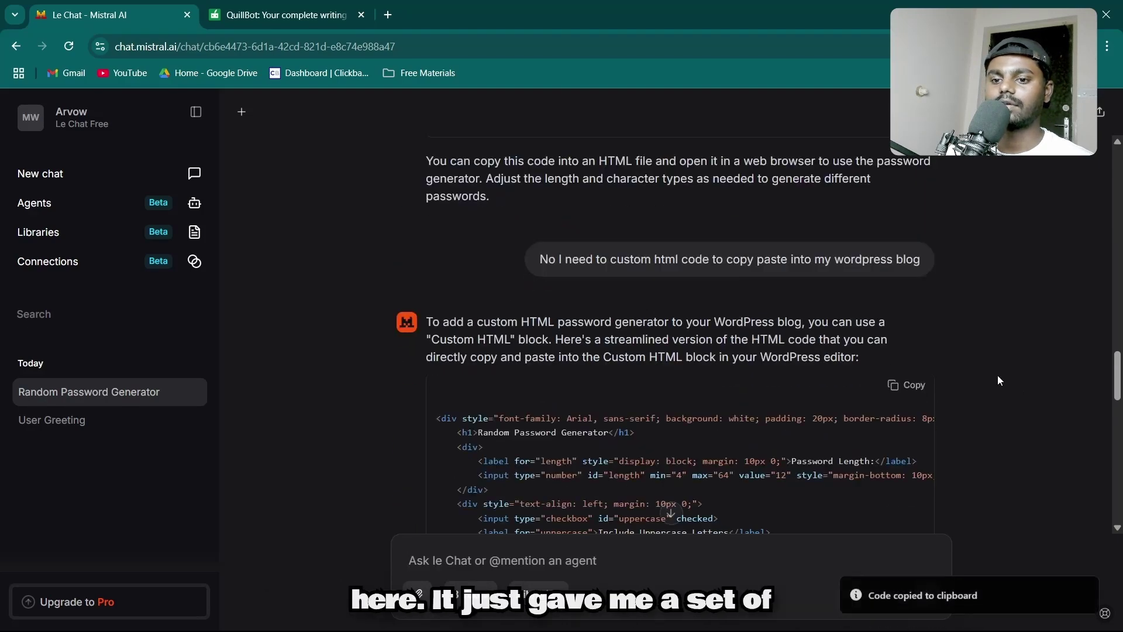
scroll(907, 387, "down", 12)
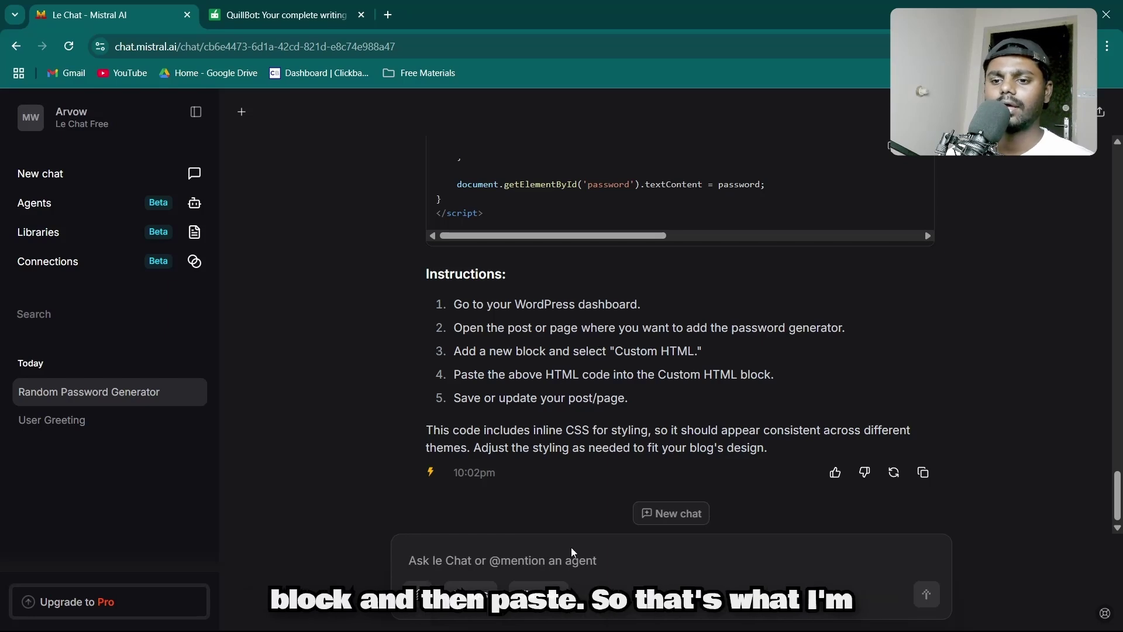
Step: Back in the WordPress post, add a second Custom HTML block with the new generator code and preview the block
left_click(673, 621)
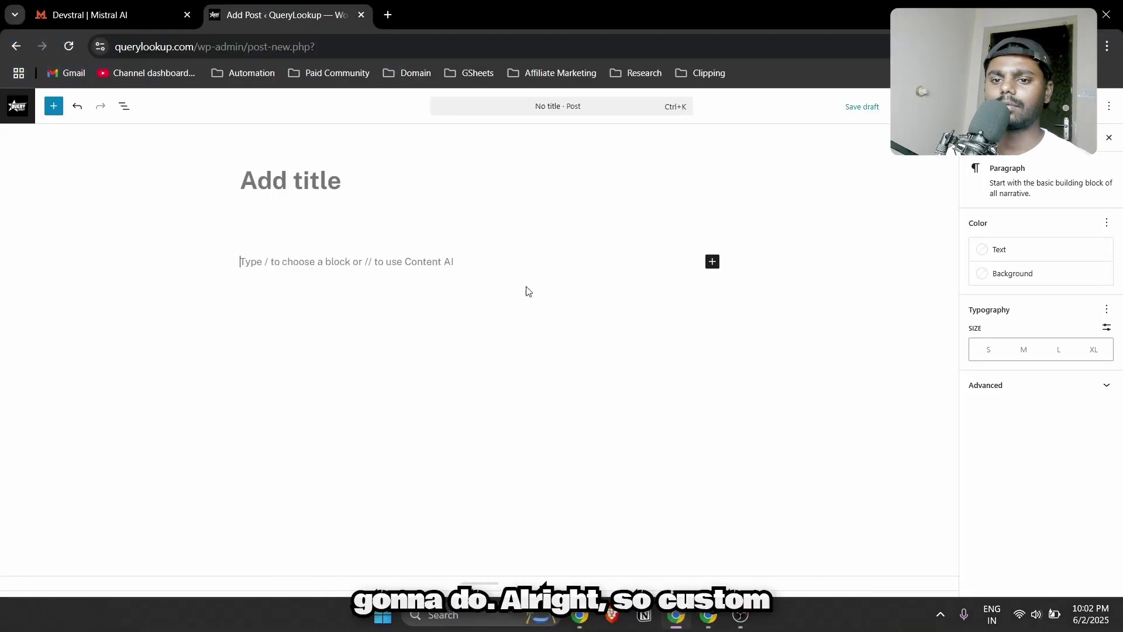
left_click(386, 260)
type("/custom")
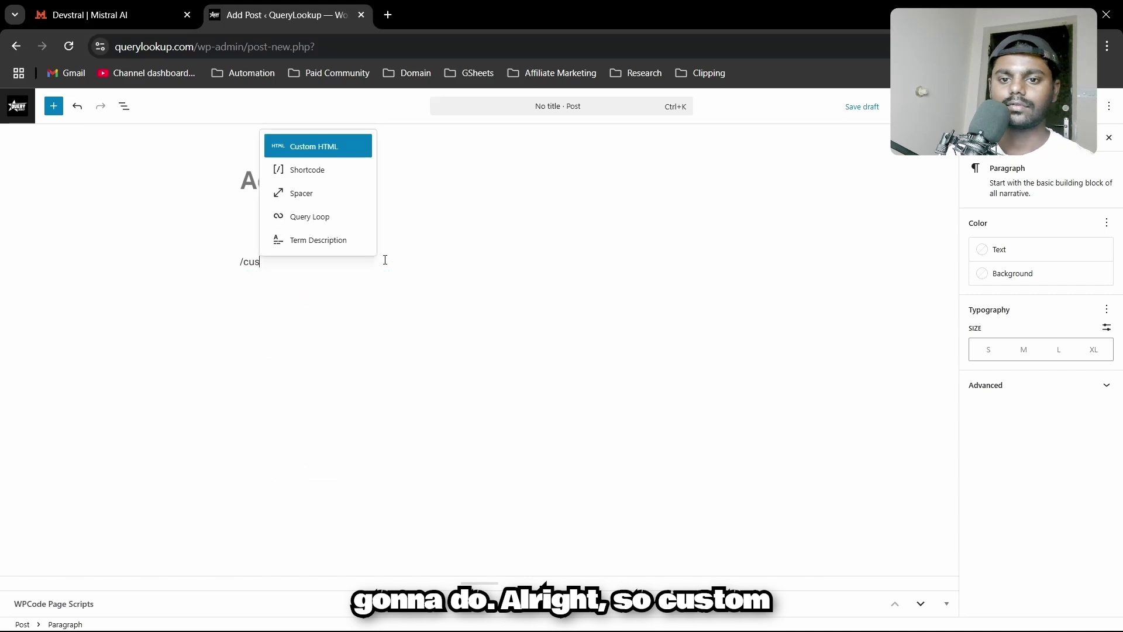
key("Return")
key("ctrl+v")
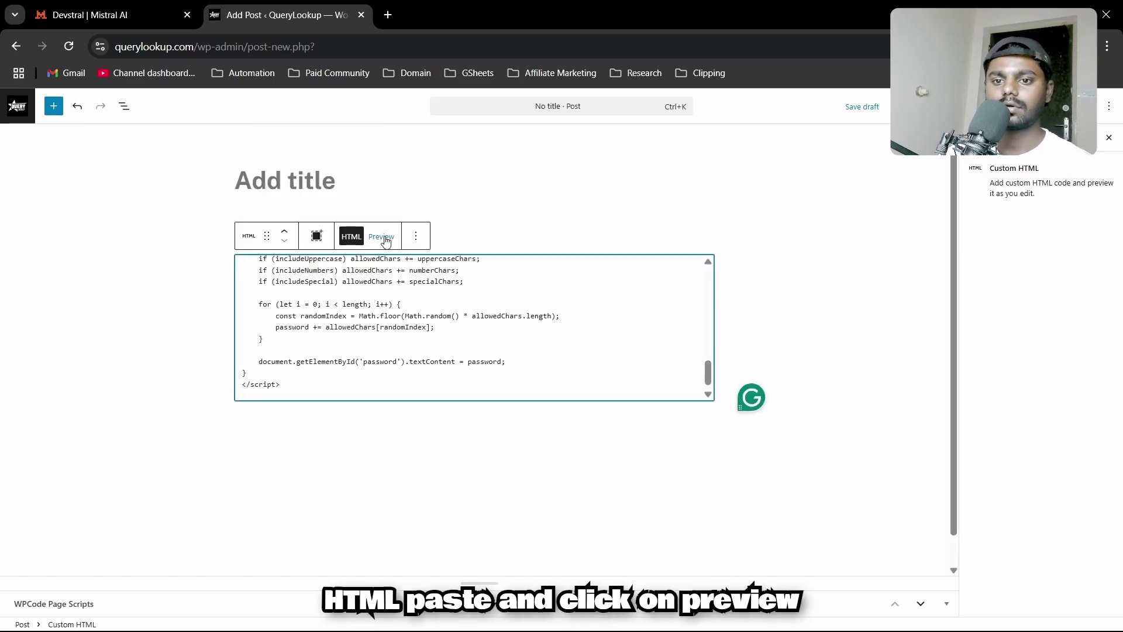
left_click(381, 237)
Step: Save the post as a draft and open its preview in a new tab
left_click(862, 107)
left_click(897, 106)
left_click(841, 220)
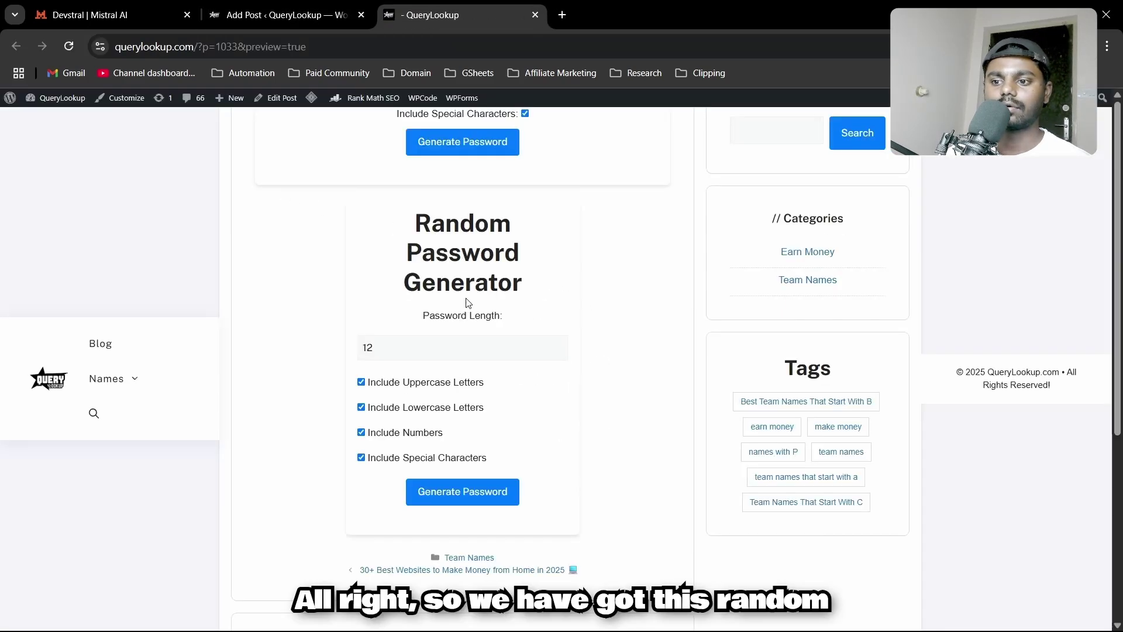
Step: Test the lower Random Password Generator in the post preview by generating passwords with length 12
left_click_drag(417, 243, 515, 285)
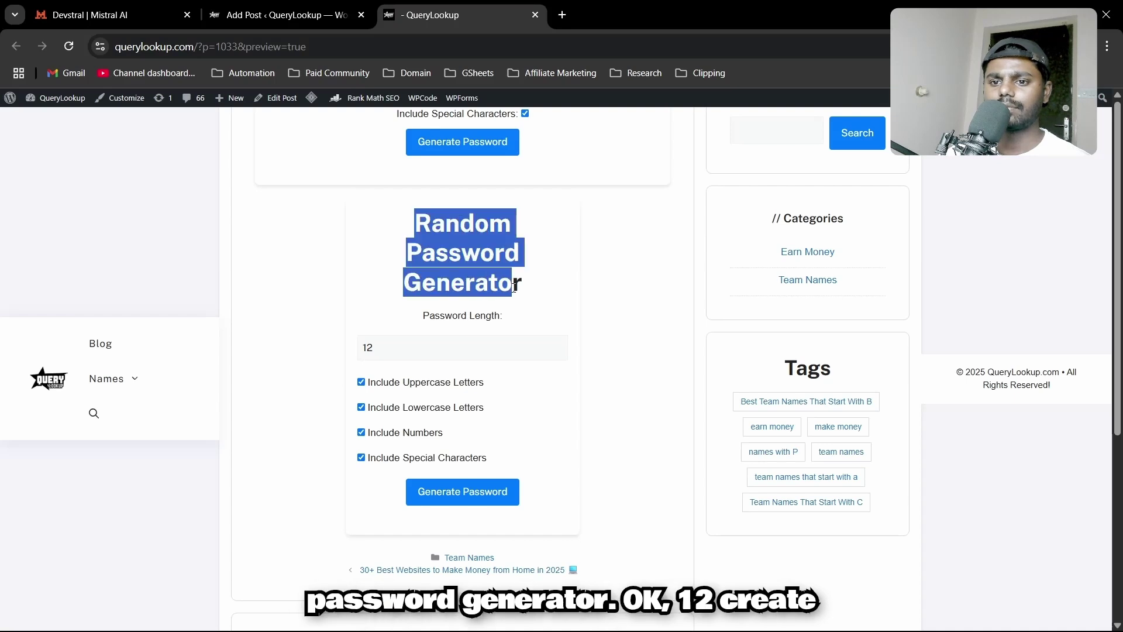
left_click(443, 355)
left_click(424, 492)
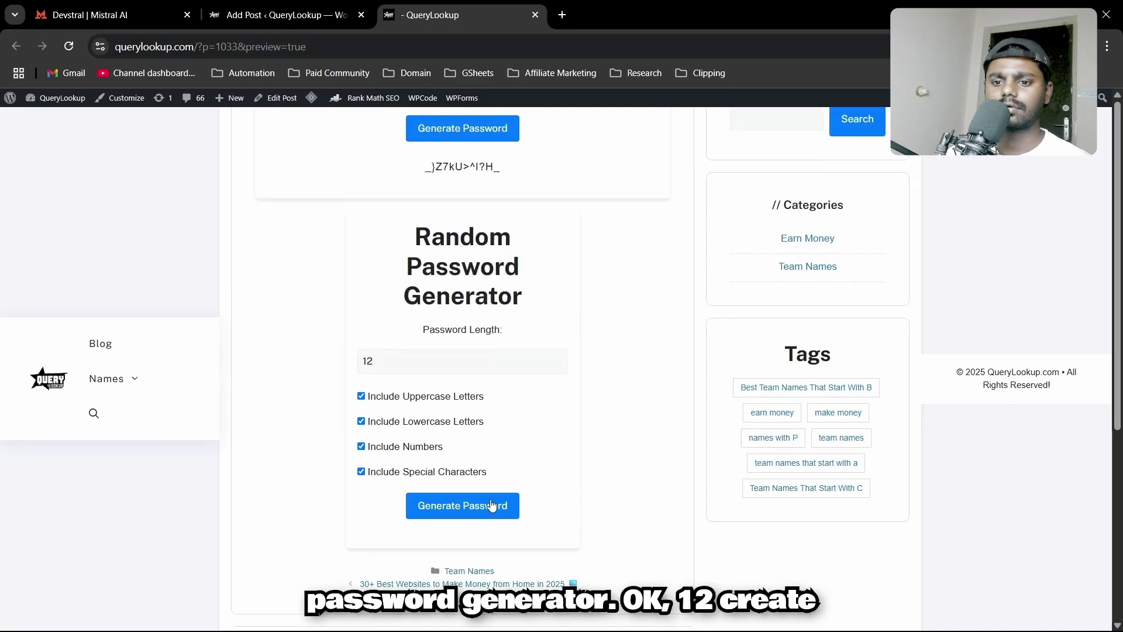
left_click(459, 505)
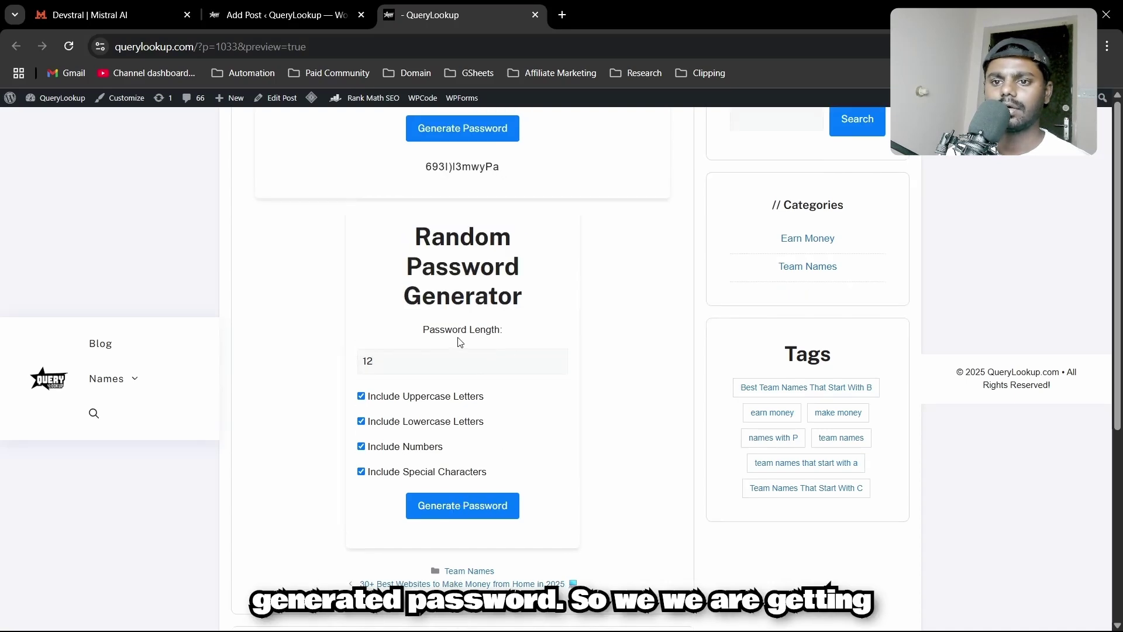
Step: Generate several more passwords with the upper generator in the preview and inspect the text it outputs
triple_click(440, 169)
scroll(468, 223, "down", 1)
scroll(468, 223, "up", 1)
left_click(453, 130)
left_click(452, 130)
left_click(453, 130)
left_click_drag(459, 167, 510, 237)
left_click(435, 161)
left_click_drag(436, 164, 517, 183)
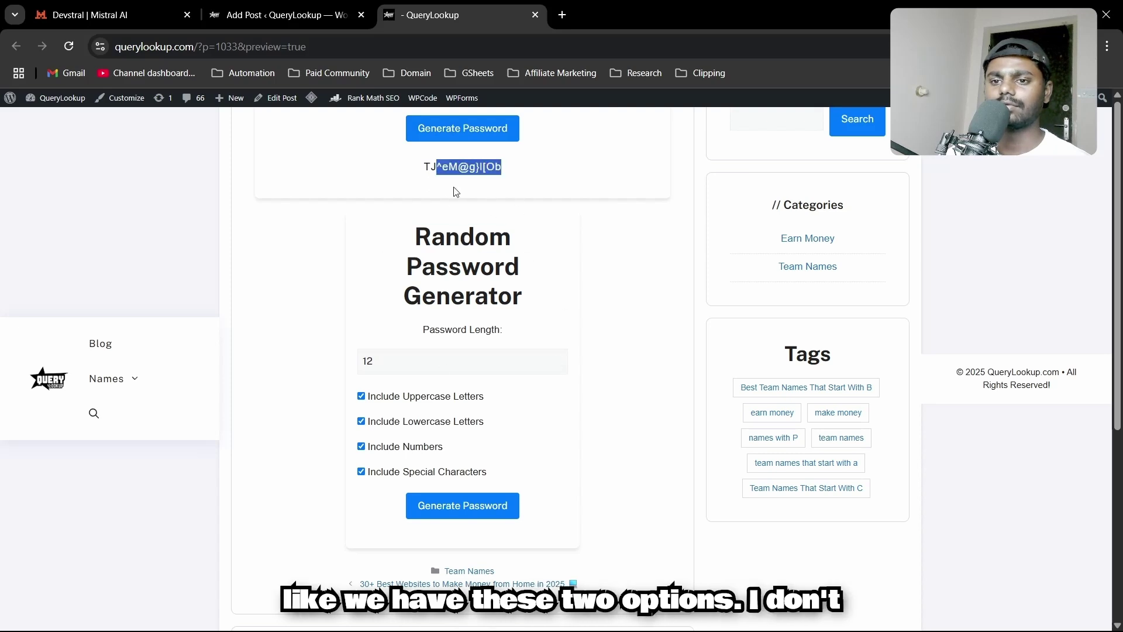
Step: Delete the upper Custom HTML block from the WordPress post, save the draft and reopen its preview in a new tab
left_click(281, 15)
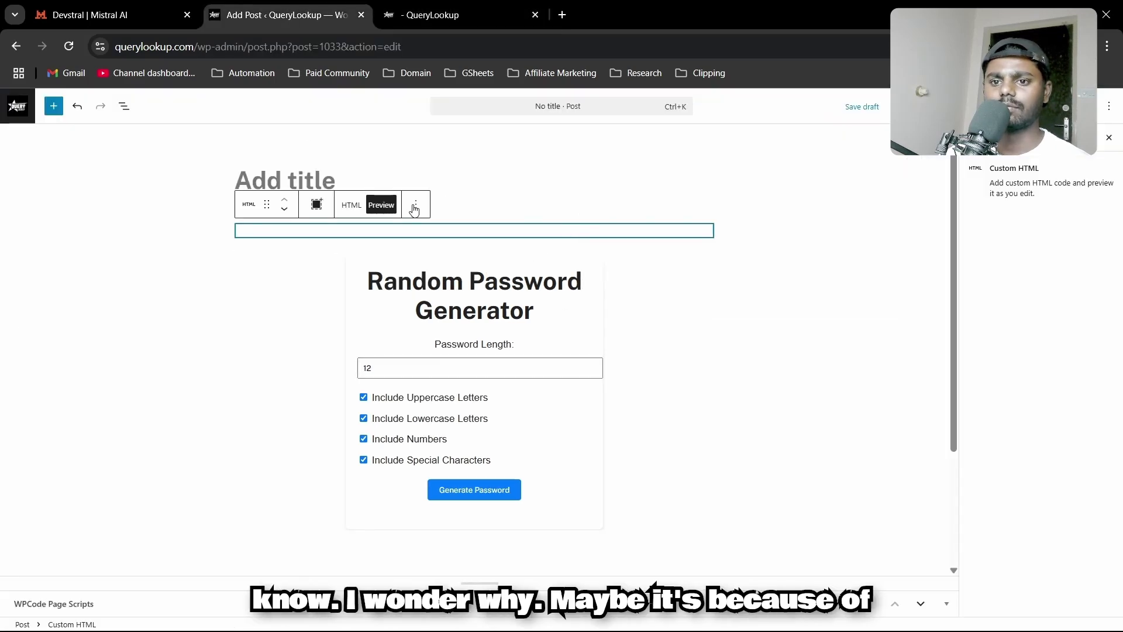
left_click(414, 210)
left_click(433, 502)
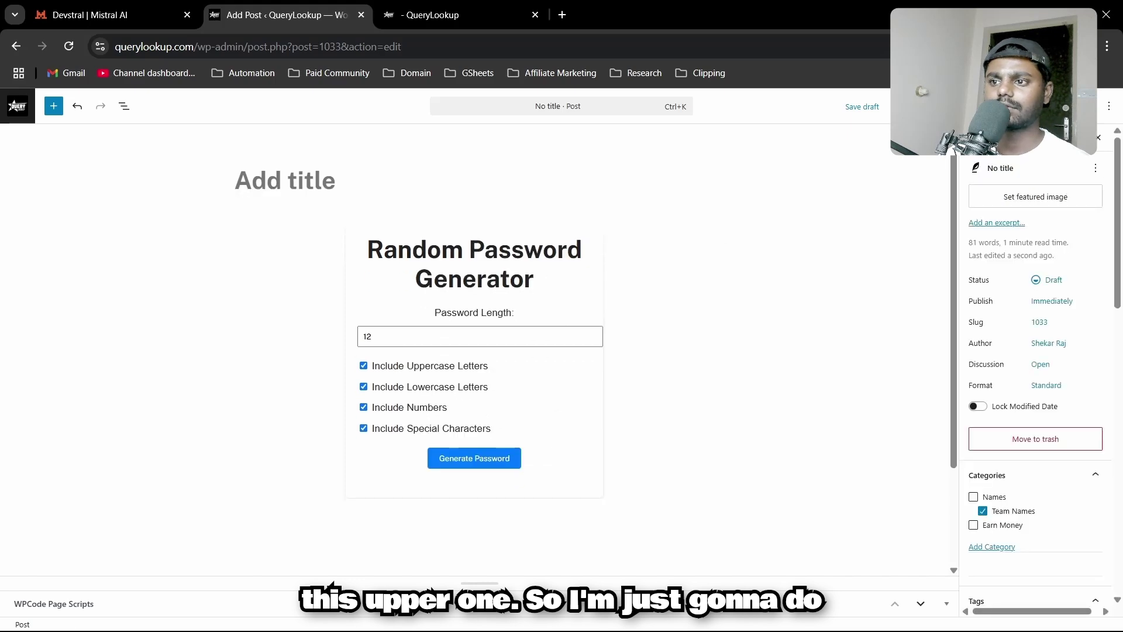
left_click(863, 107)
left_click(901, 106)
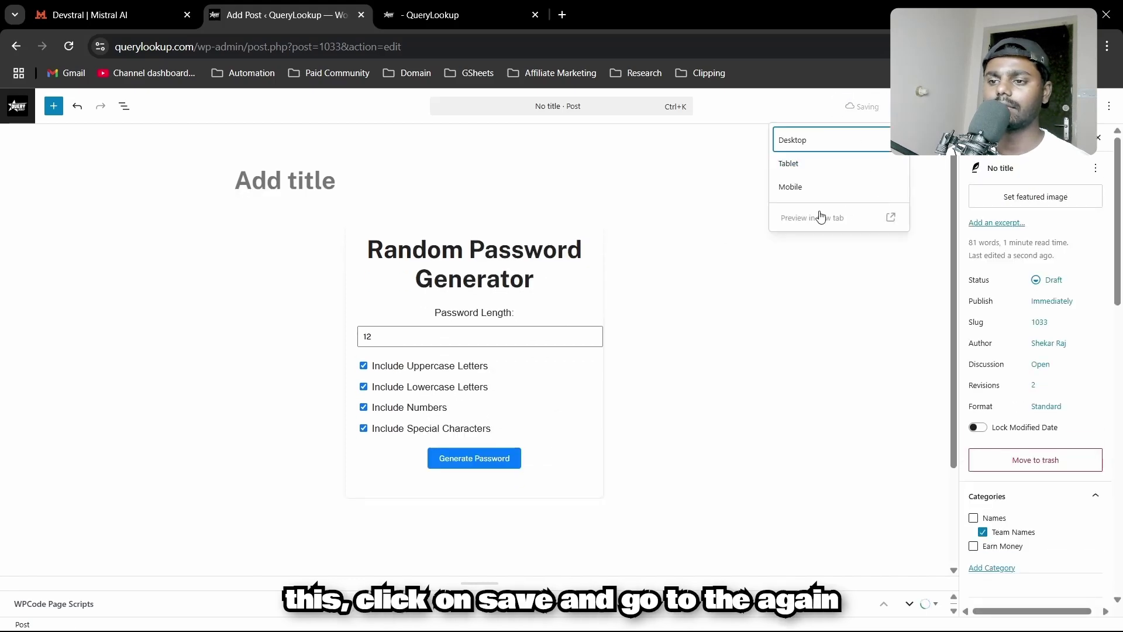
left_click(805, 219)
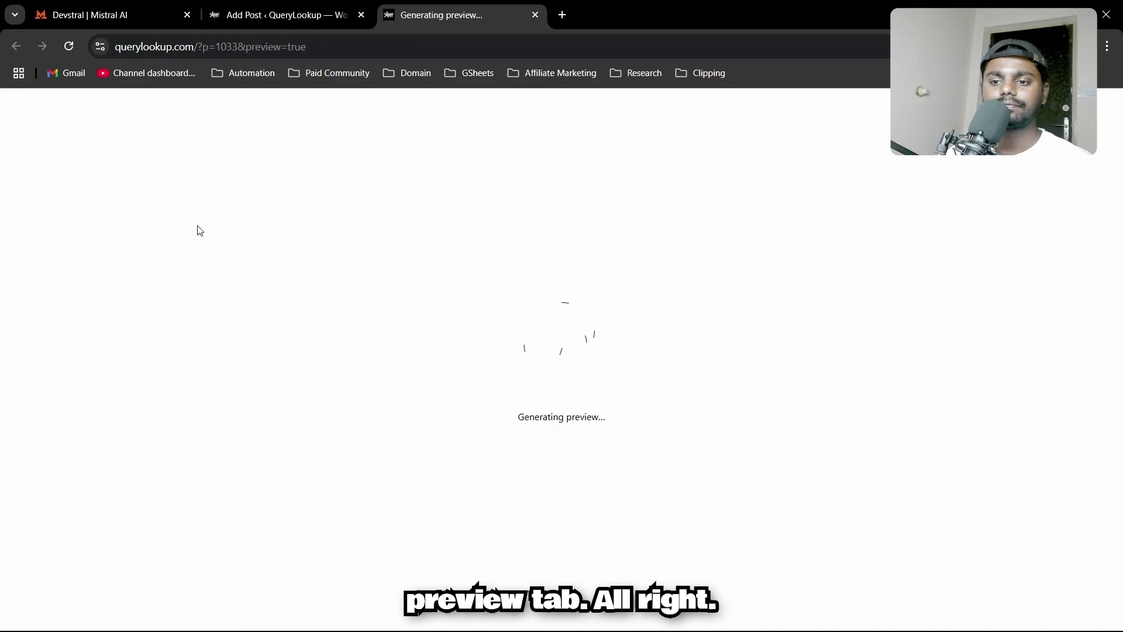
Step: Generate a password with the remaining generator in the refreshed preview and inspect the output below it
scroll(581, 383, "down", 3)
left_click(445, 310)
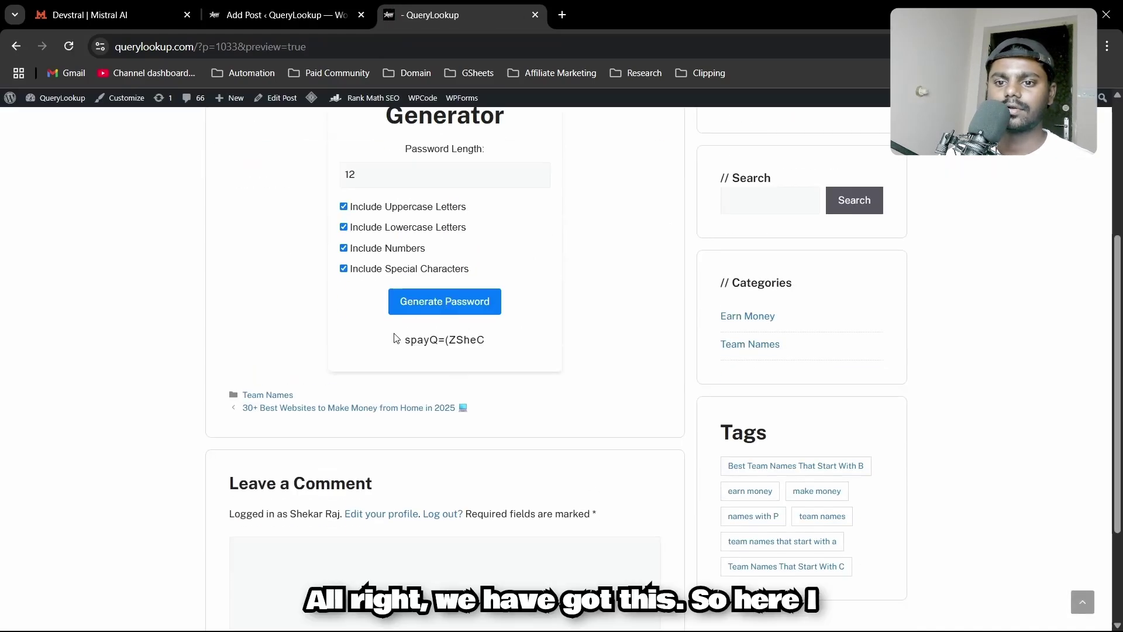
left_click_drag(401, 336, 554, 361)
scroll(585, 359, "up", 1)
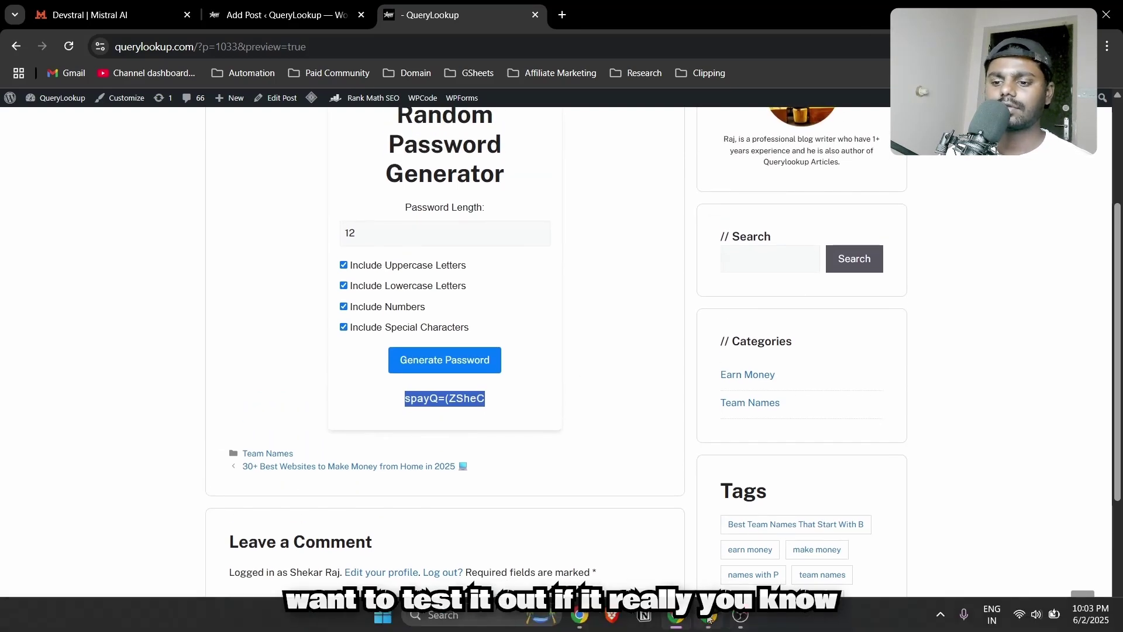
Step: Switch to Le Chat and send the prompt "write a blog of 500 words on "Best Dog Food""
key("alt+Tab")
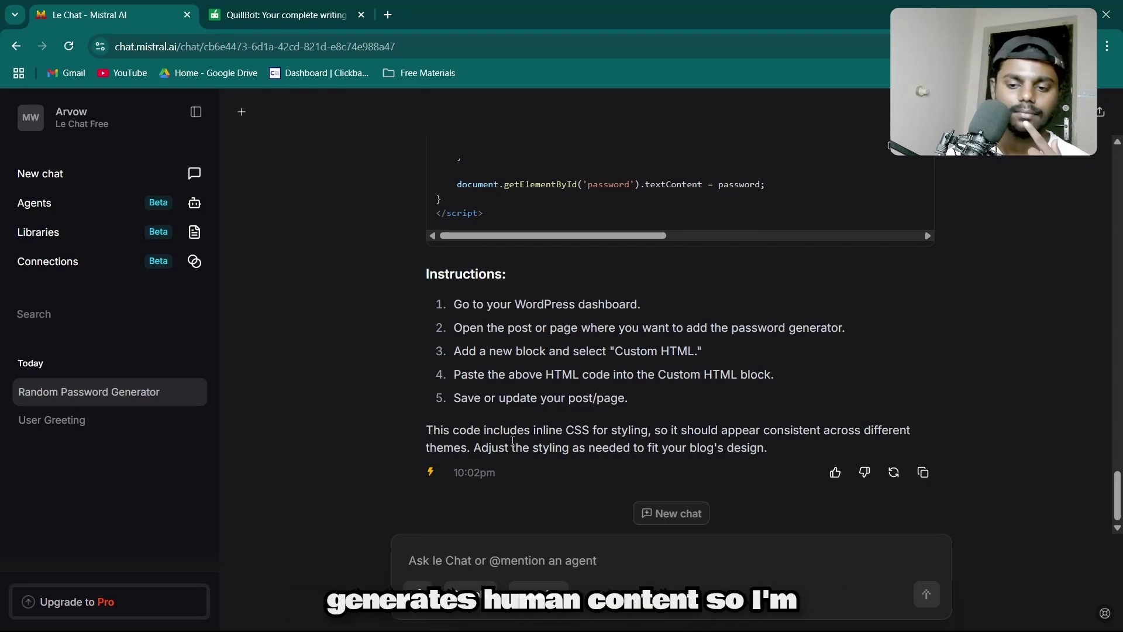
left_click(451, 557)
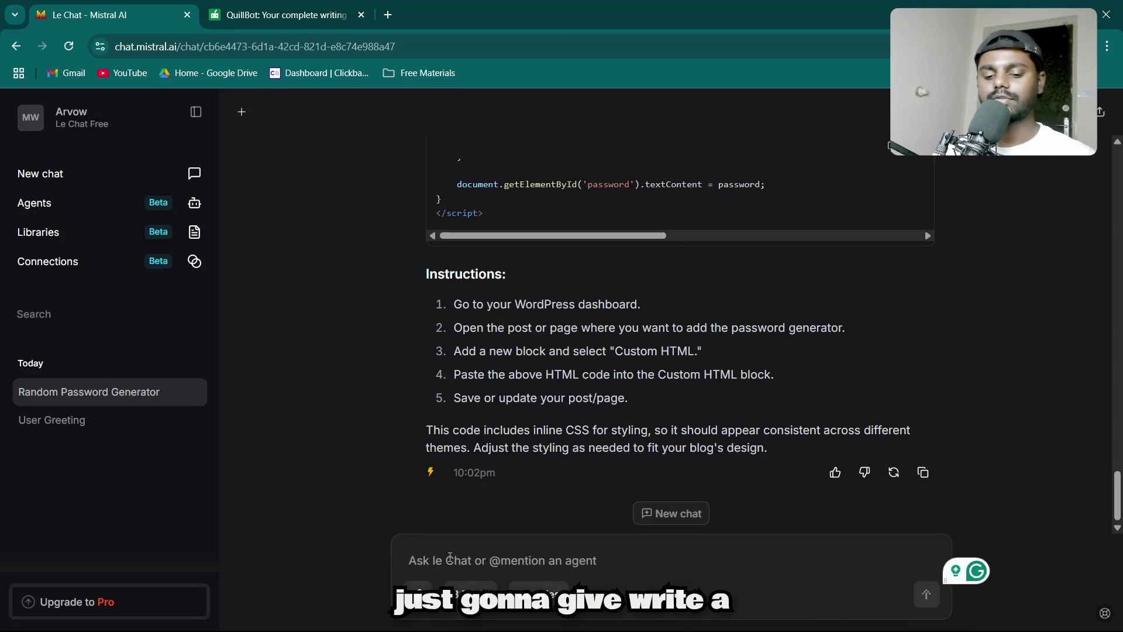
type("write a")
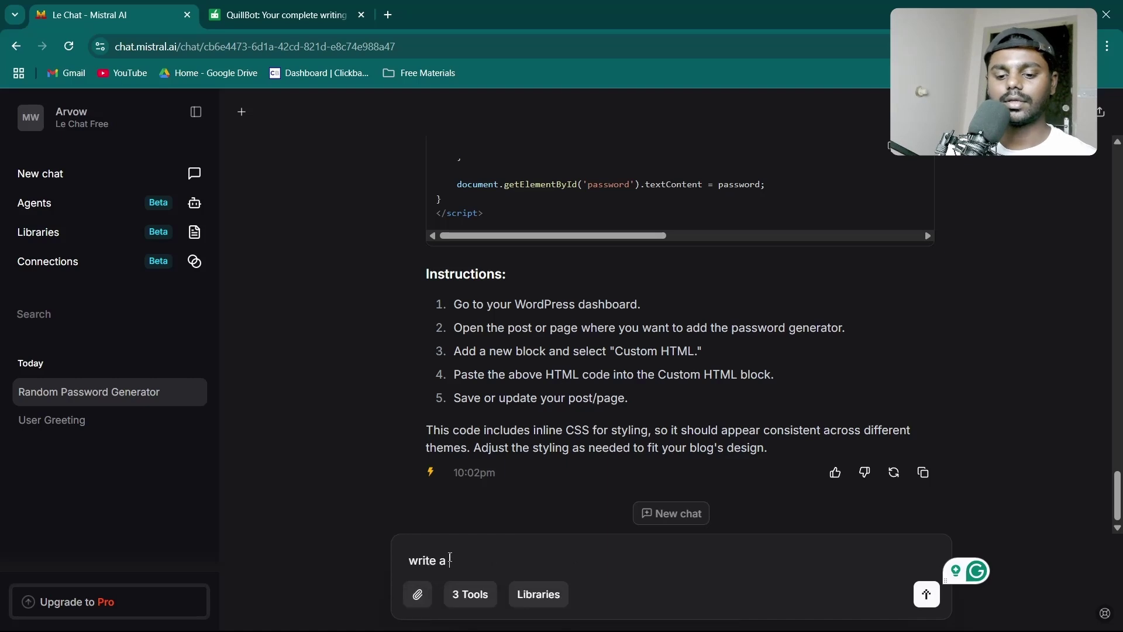
type(" blog of 500")
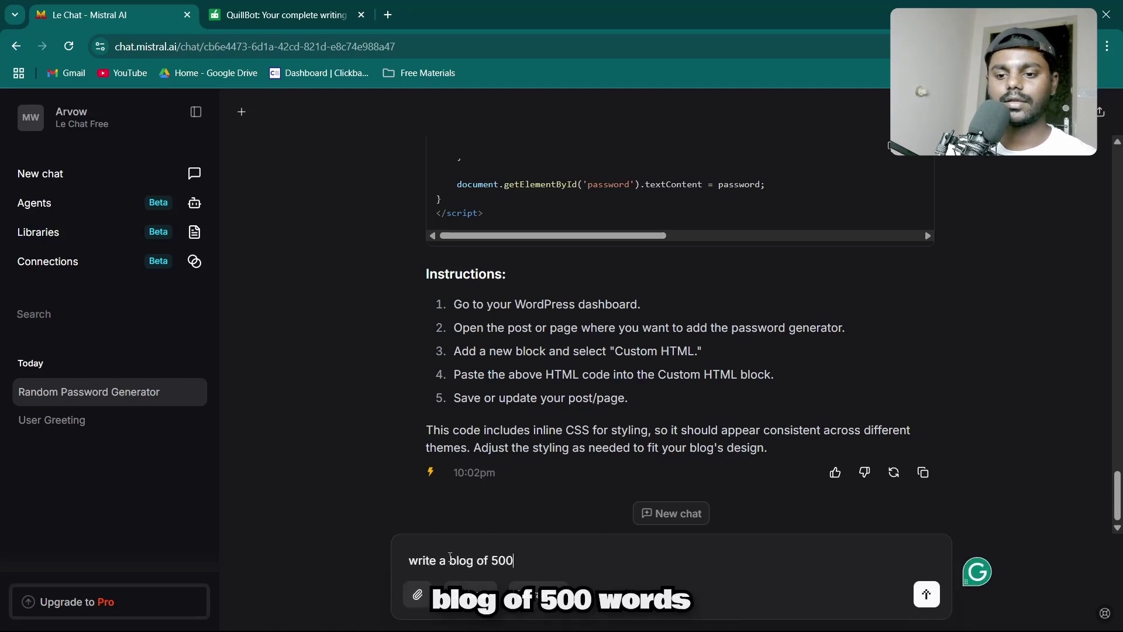
type(" words on ")
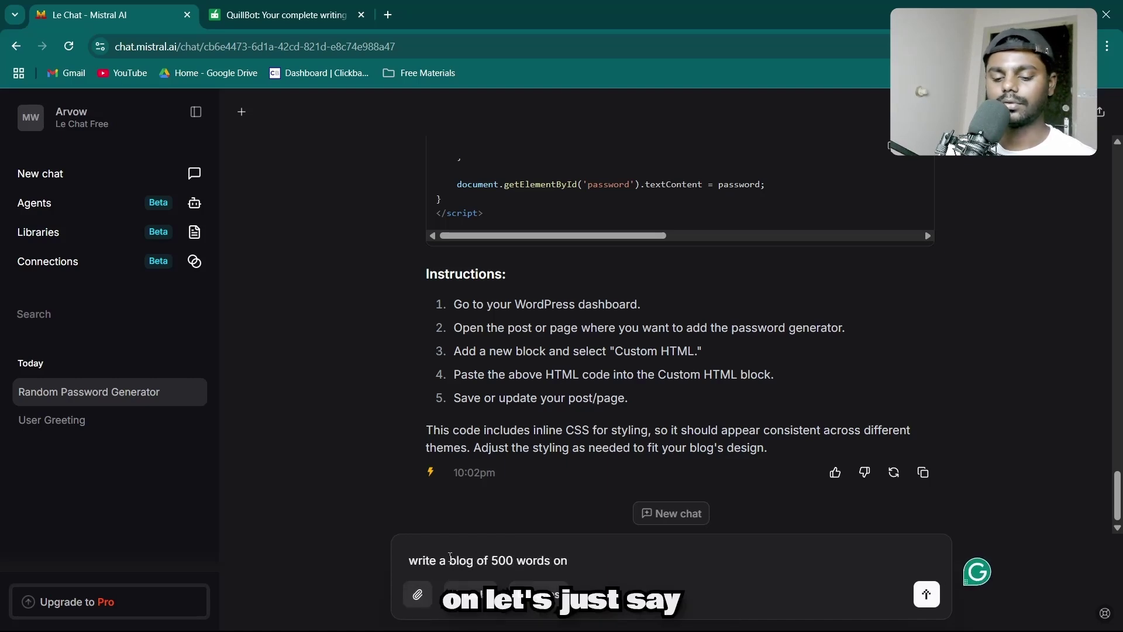
type("\"")
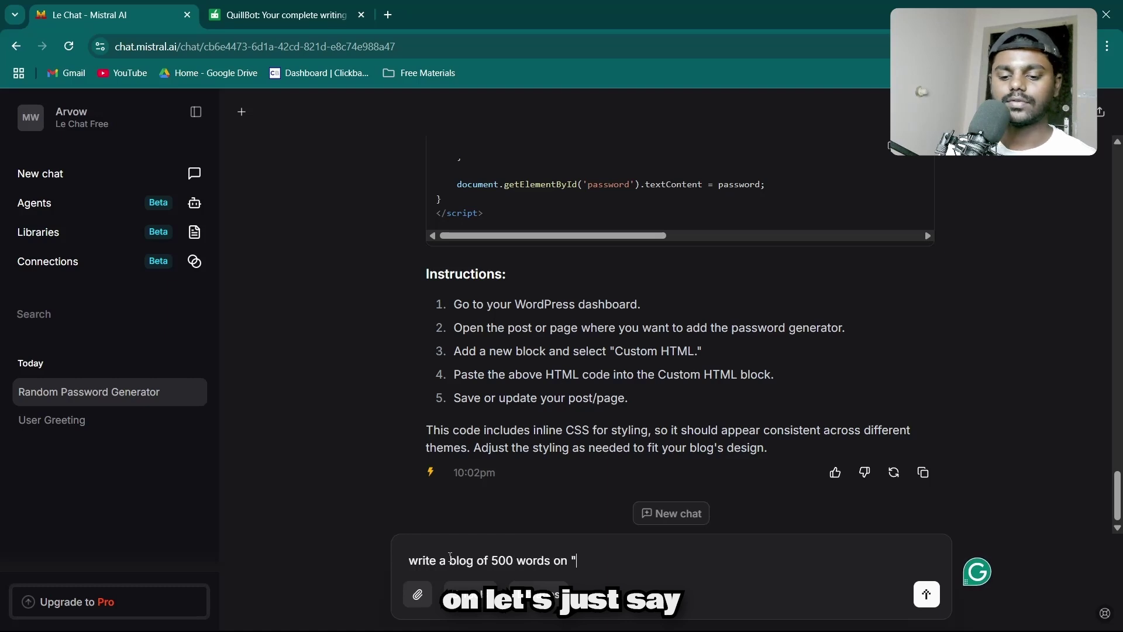
type("Best Dog Food\"")
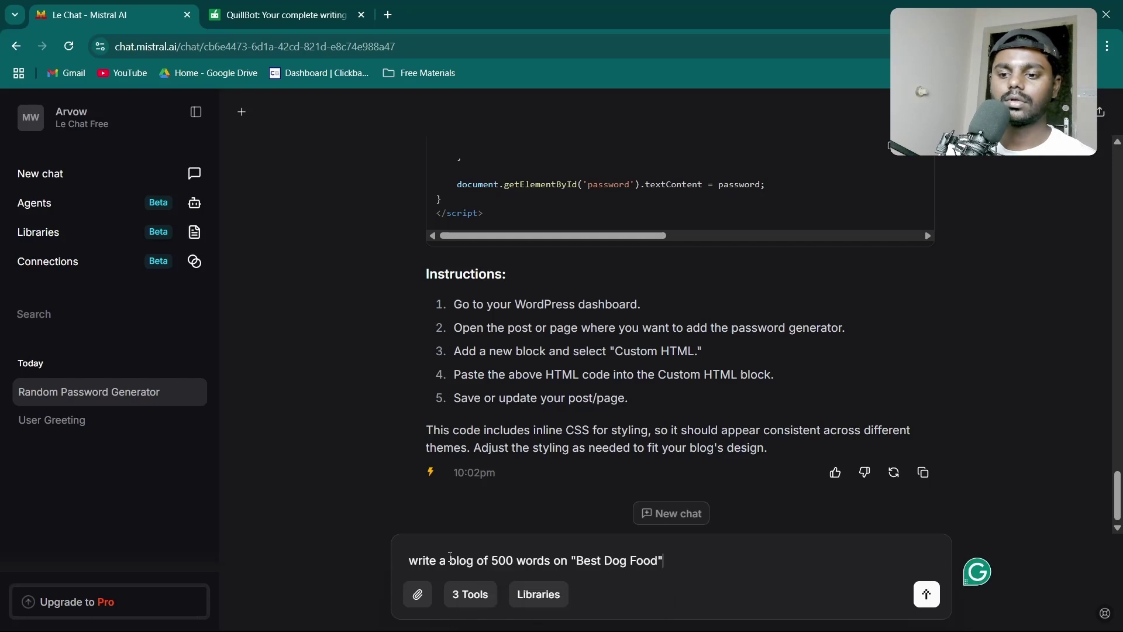
key("Return")
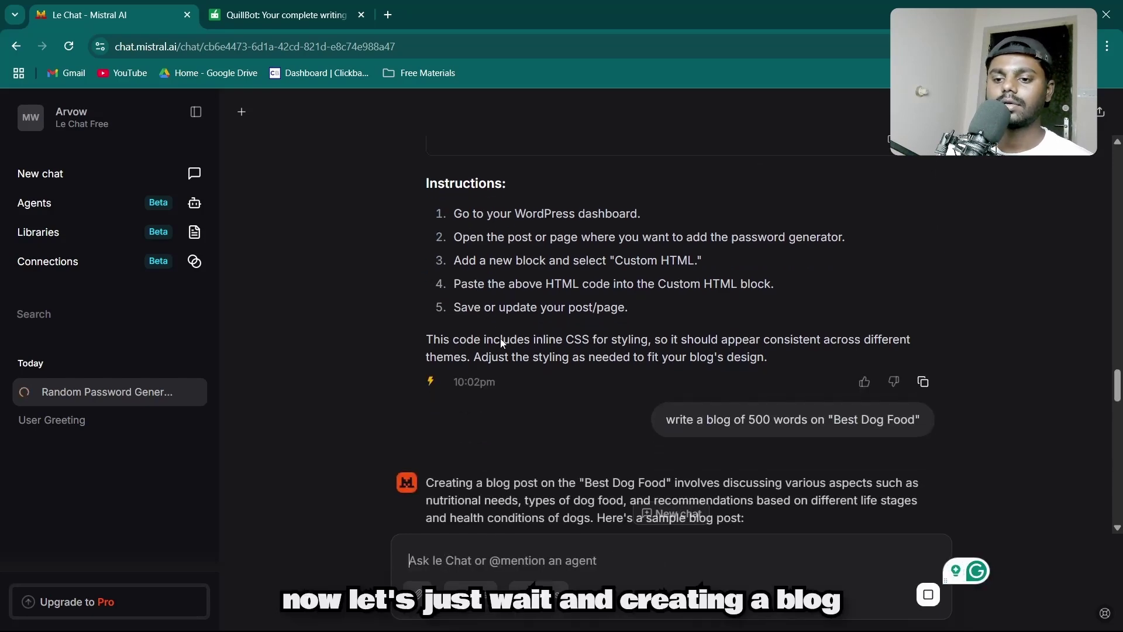
Step: Copy the introductory paragraph under the heading "Choosing the Best Dog Food: A Comprehensive Guide" in the generated blog
scroll(519, 274, "up", 15)
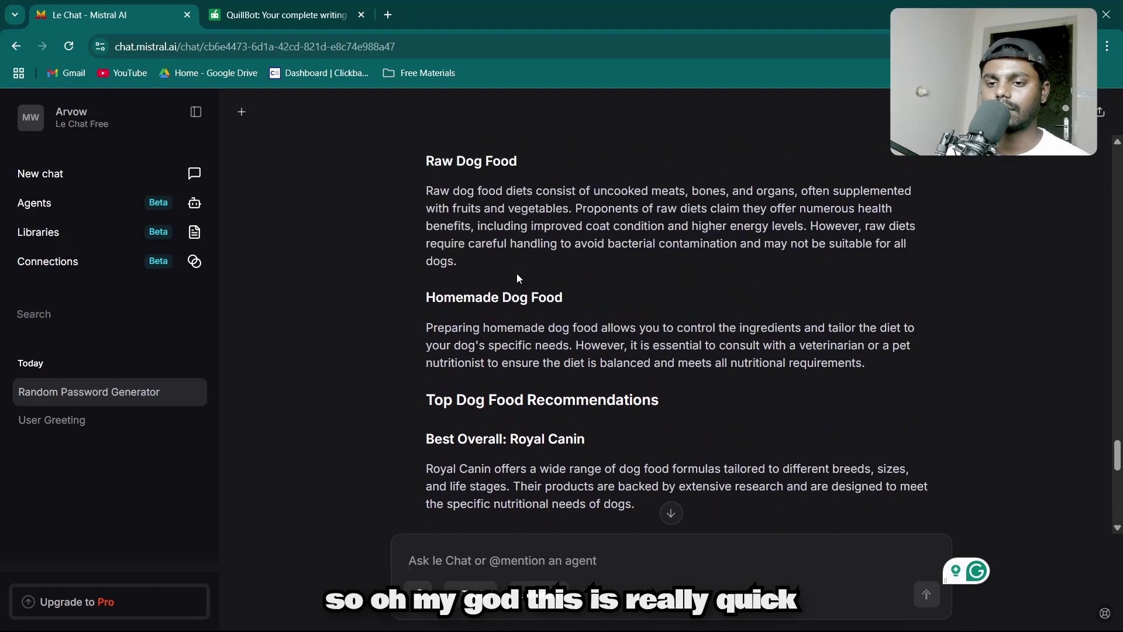
scroll(517, 272, "up", 9)
scroll(519, 272, "up", 5)
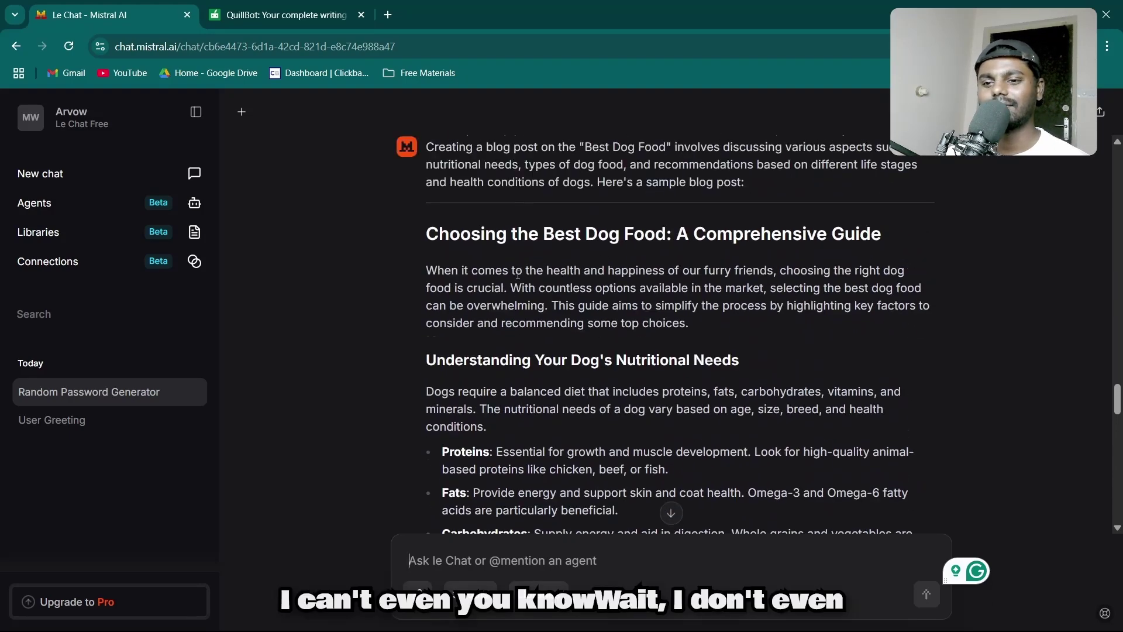
scroll(457, 246, "down", 2)
scroll(429, 236, "up", 1)
left_click_drag(427, 239, 699, 298)
key("ctrl+c")
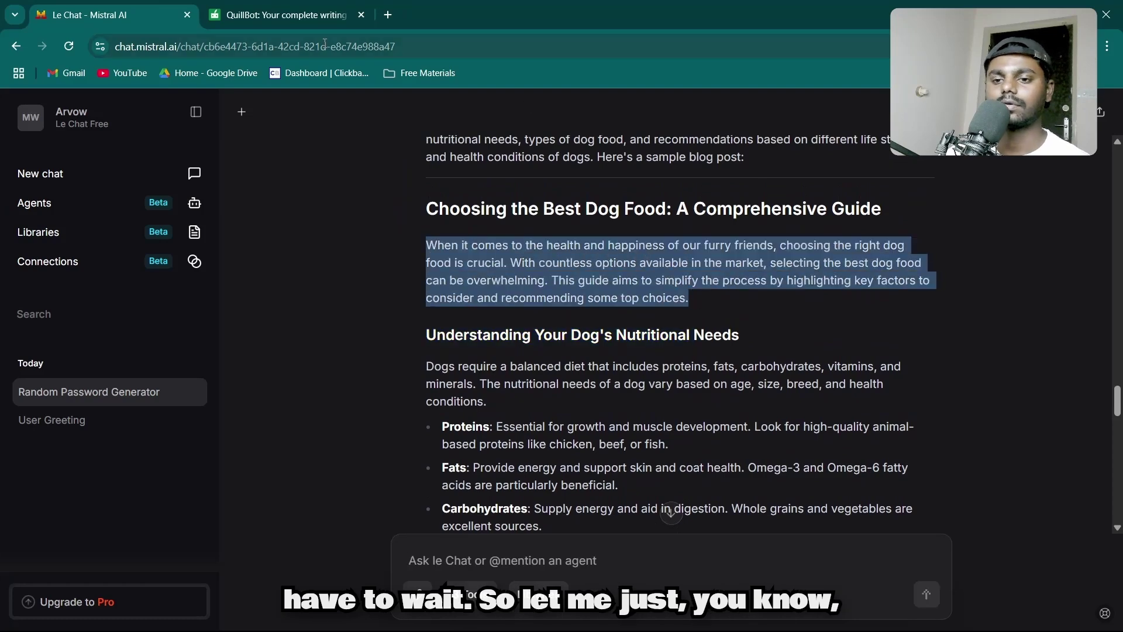
Step: Switch to QuillBot, paste the copied paragraph into the AI Detector and run the detection
left_click(275, 15)
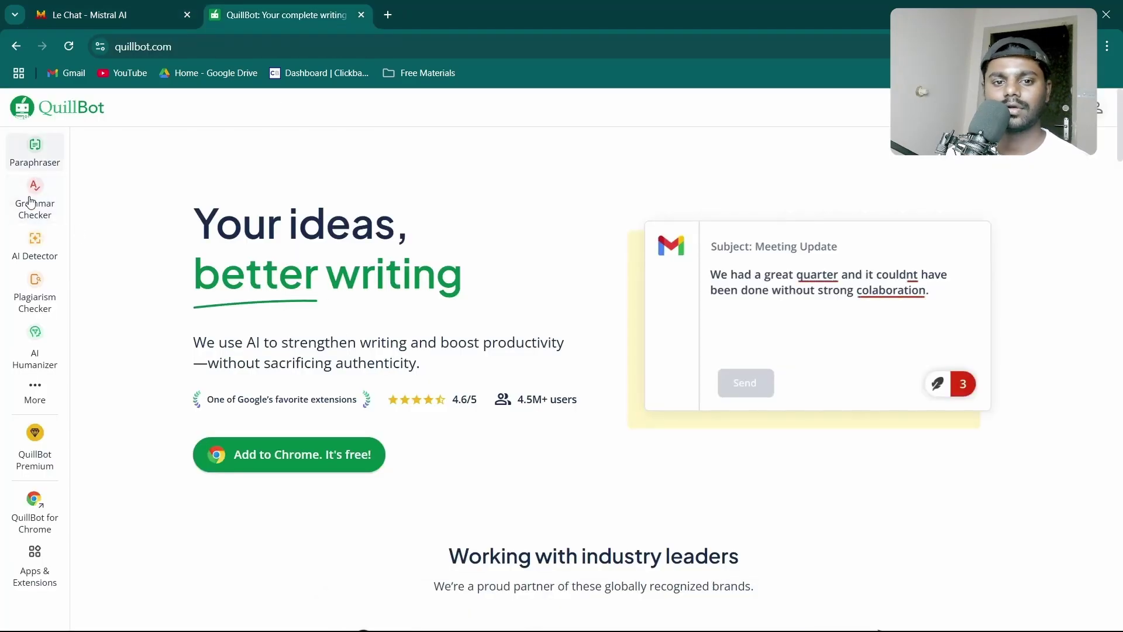
left_click(35, 252)
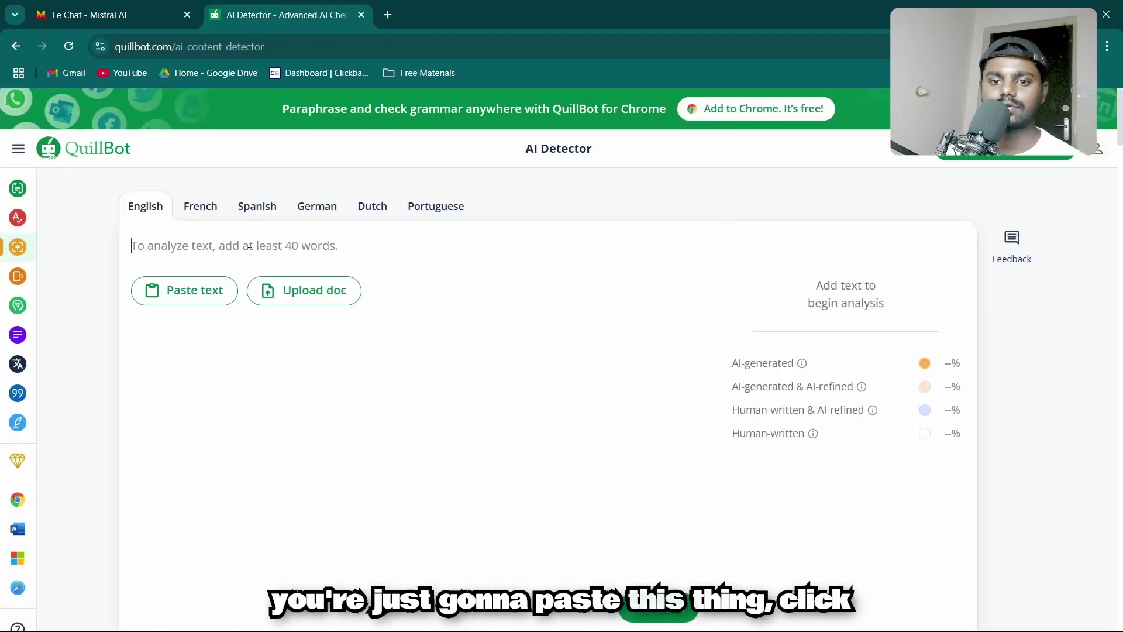
key("ctrl+v")
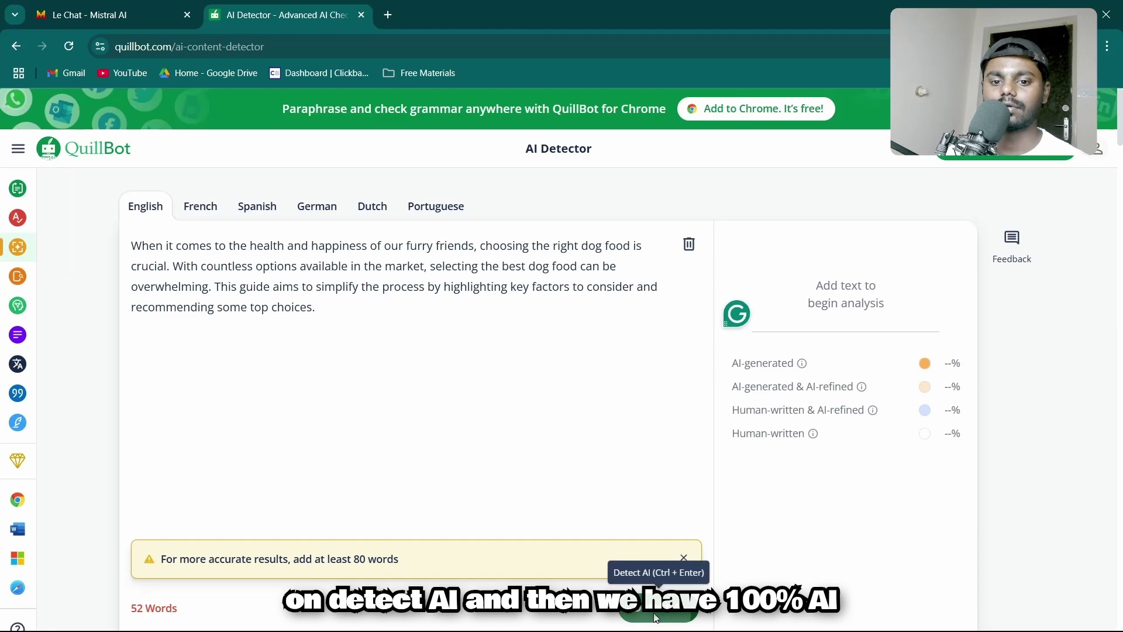
left_click(656, 618)
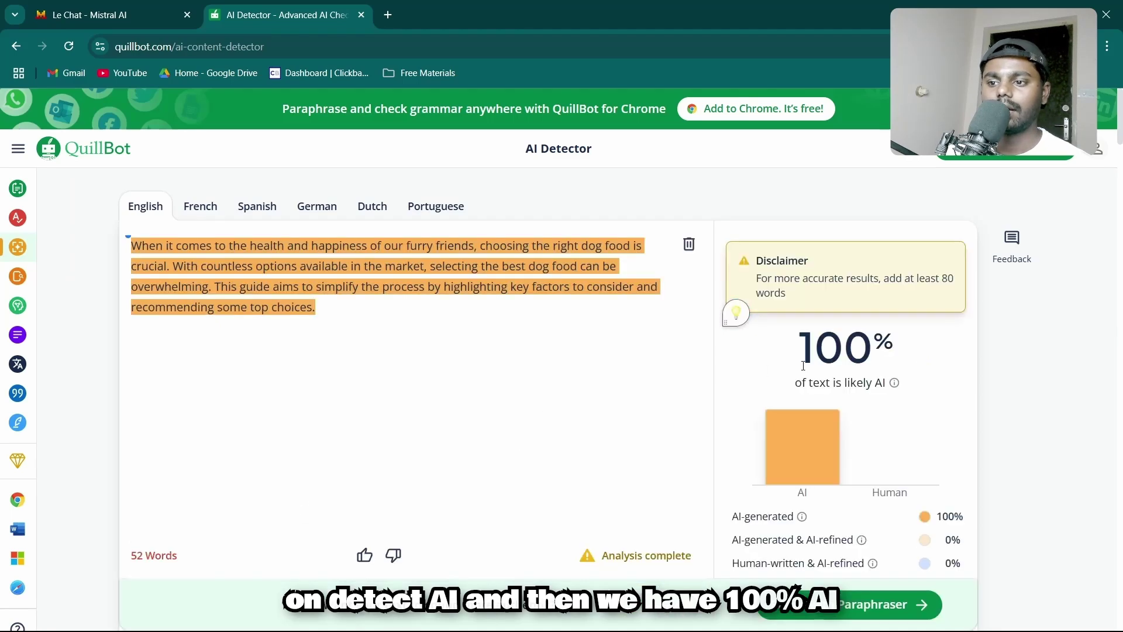
triple_click(806, 356)
Step: Back in Le Chat, draft the follow-up prompt "Make it first person, conversational"
left_click(123, 8)
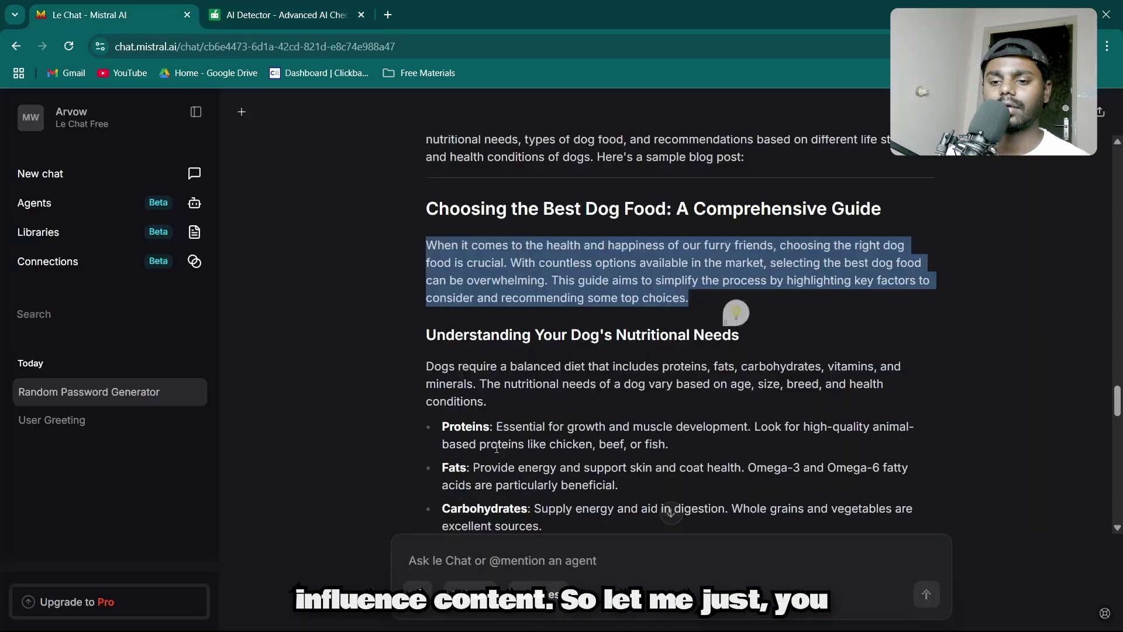
left_click(439, 553)
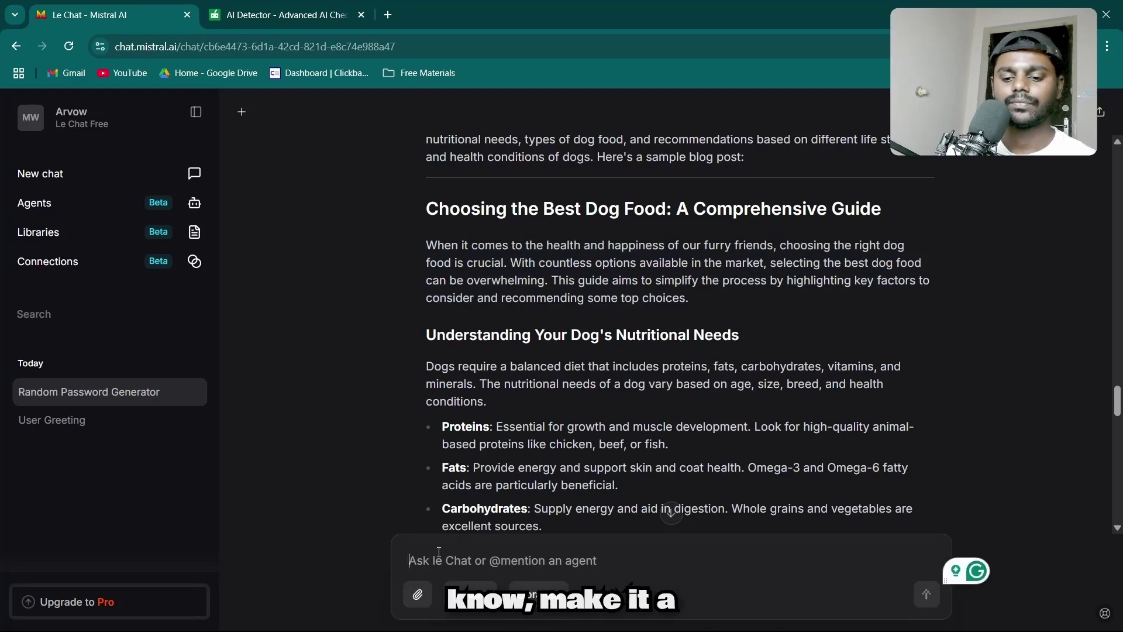
type("Make it ")
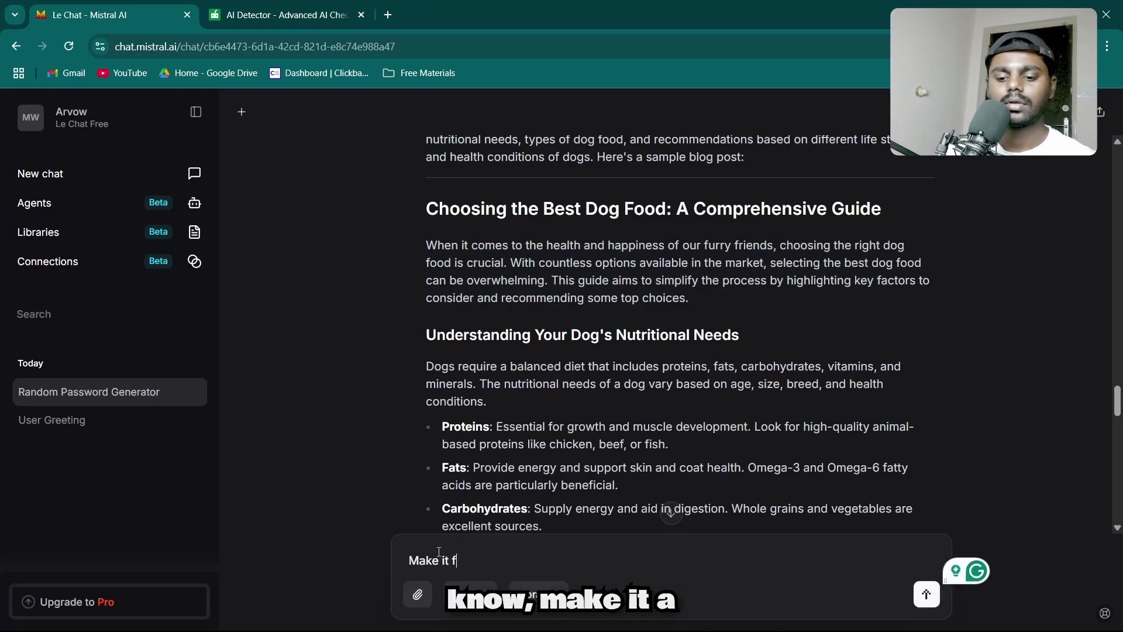
type("first person, con")
key("BackSpace")
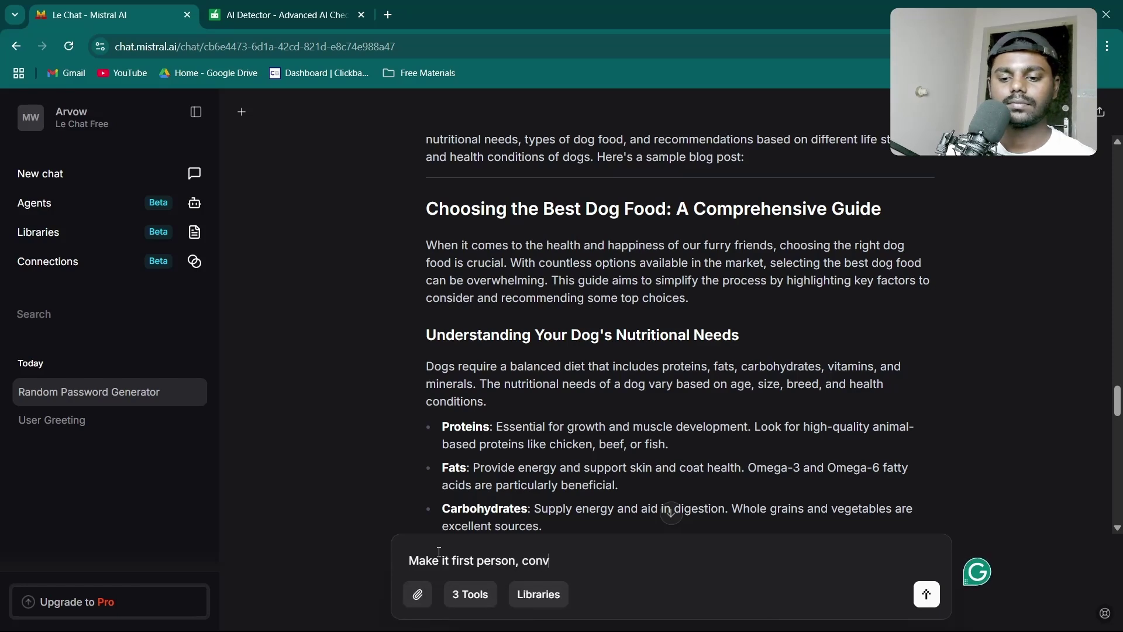
type("versational")
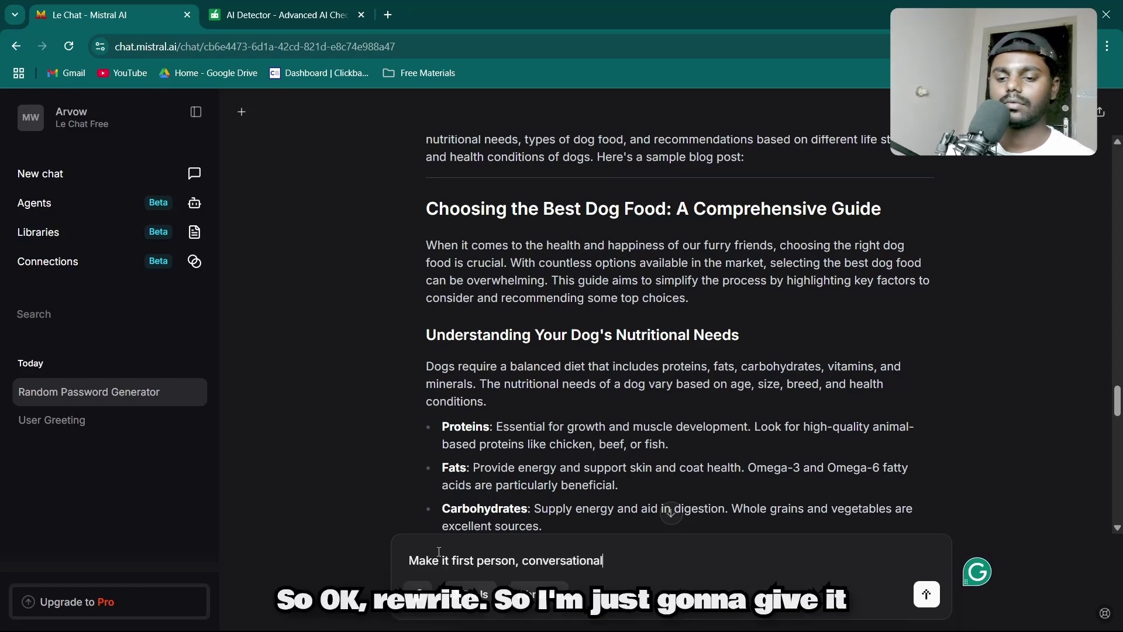
Step: Reword the beginning of the drafted prompt as "rewrite it in" before "first person, conversational"
key("BackSpace")
key("BackSpace")
key("BackSpace")
key("BackSpace")
type("rewrite it")
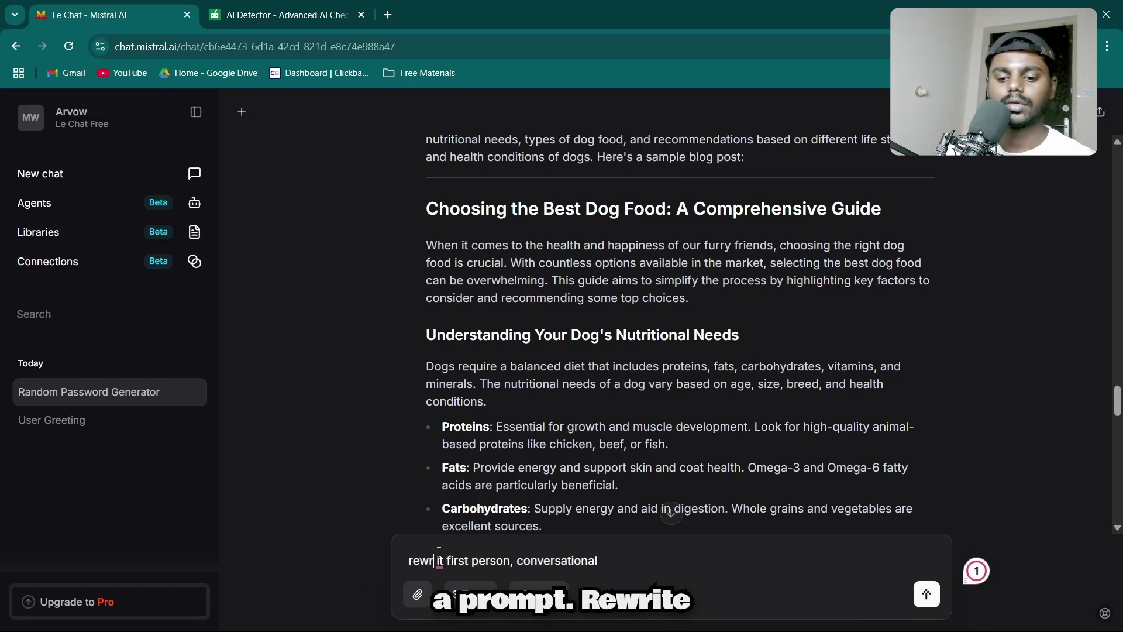
type(" in")
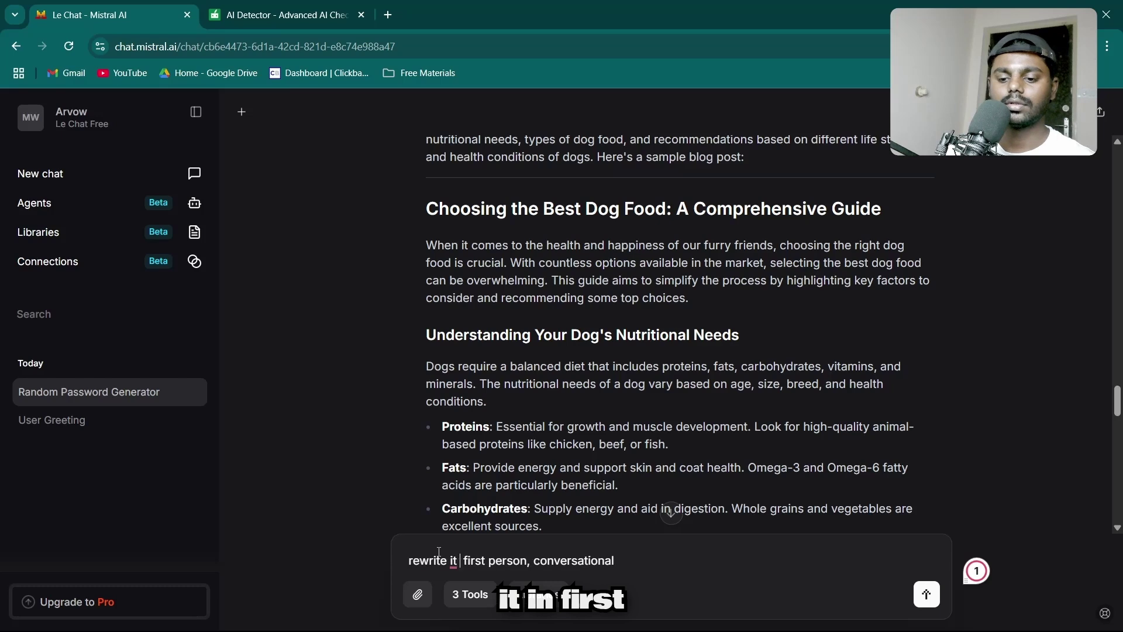
Step: Add ", use real case studies," after "conversational" in the drafted rewrite prompt
key("ctrl+Right")
key("ctrl+Right")
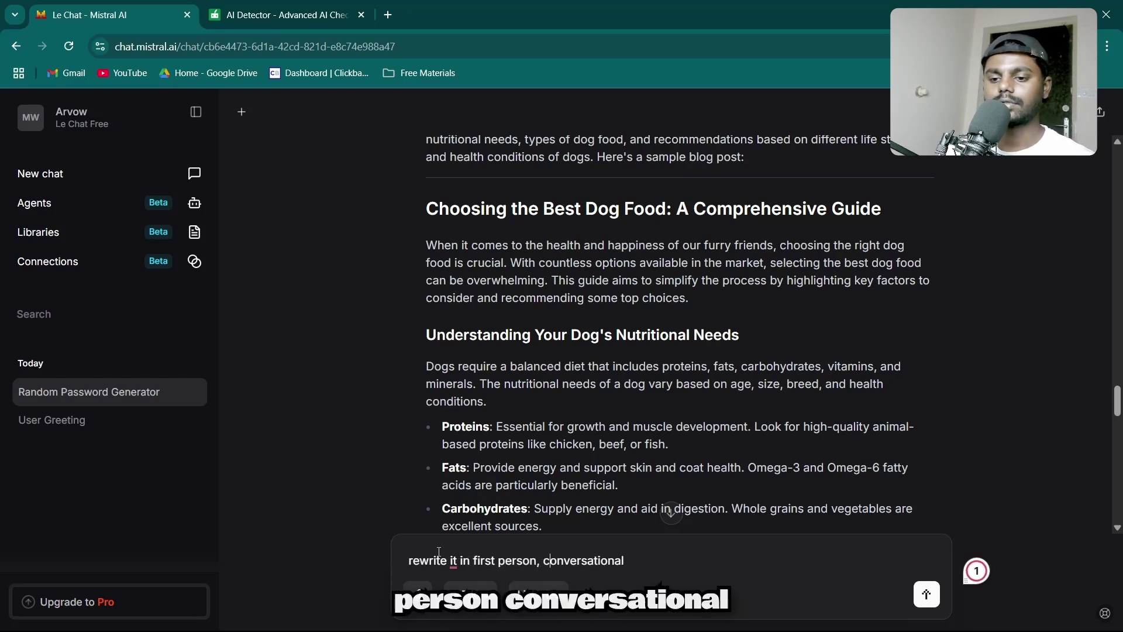
type(", u")
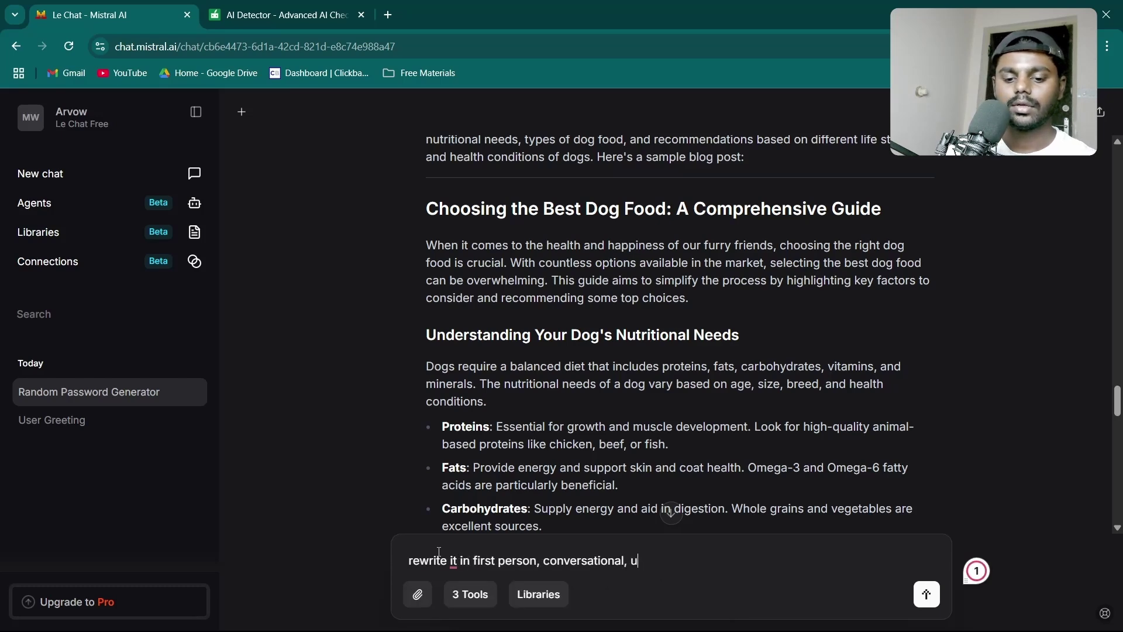
type("see real case studies,")
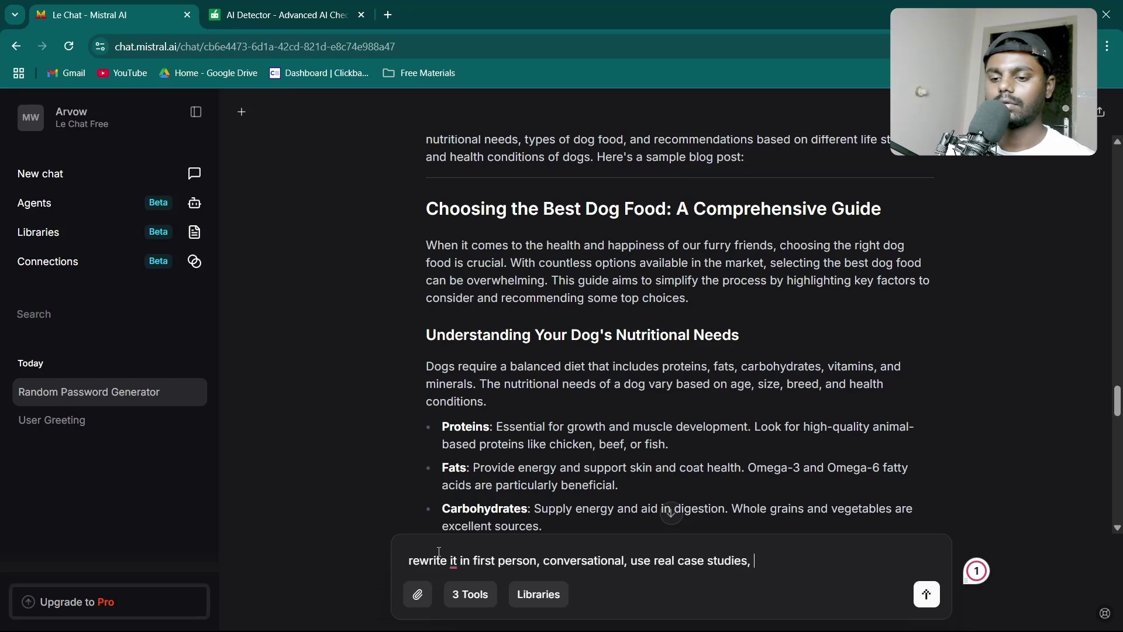
Step: Append "write like you are speaking with some one, and no complex words should be used. keep the words simple" and send the prompt
type(" wr")
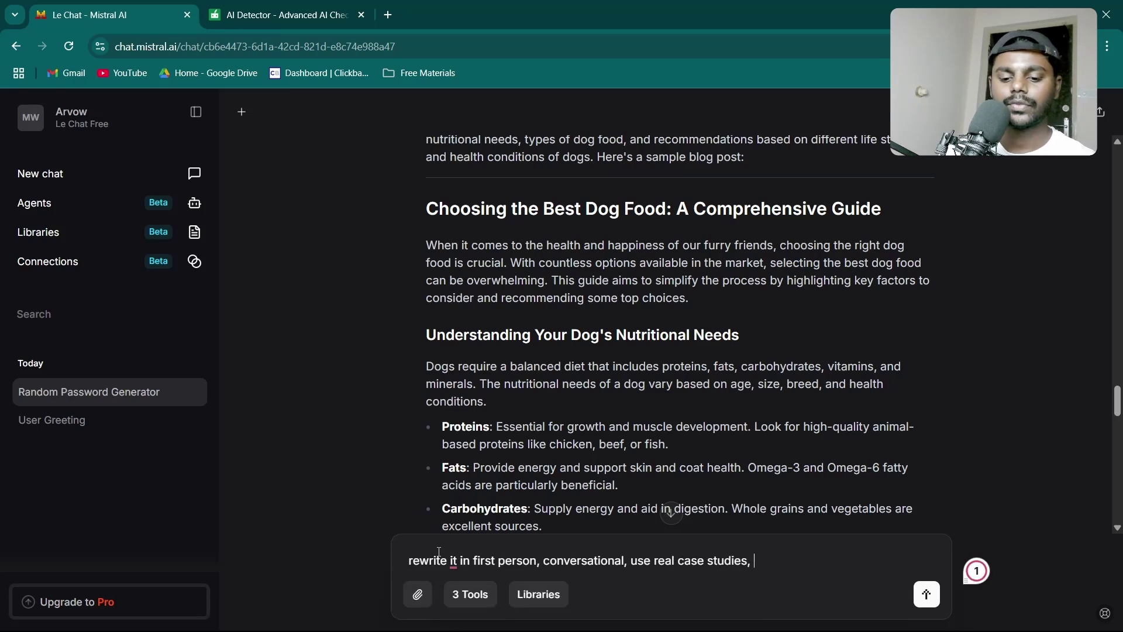
type("ite like ")
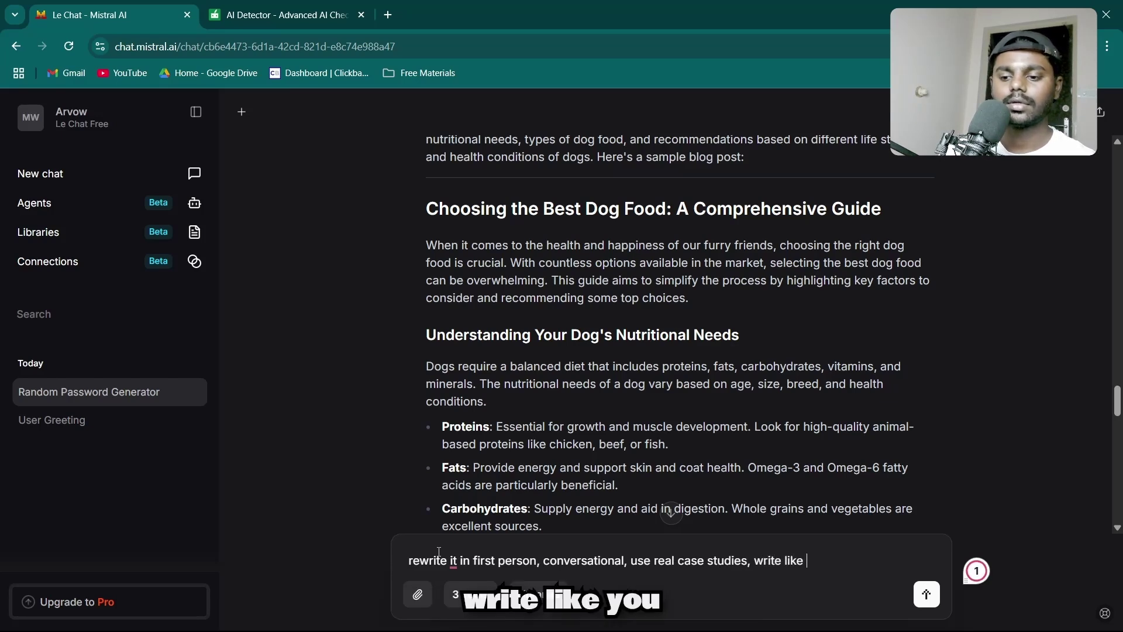
type("you are speking with some one, and no complex words should be used. keep the wo")
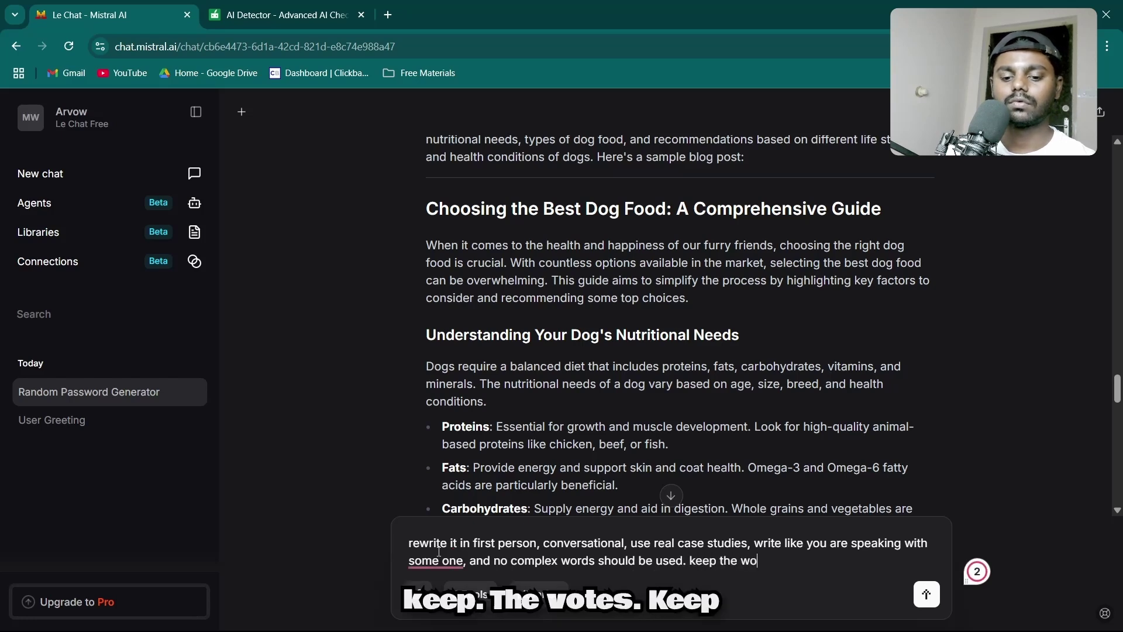
type("rlds simple")
key("Return")
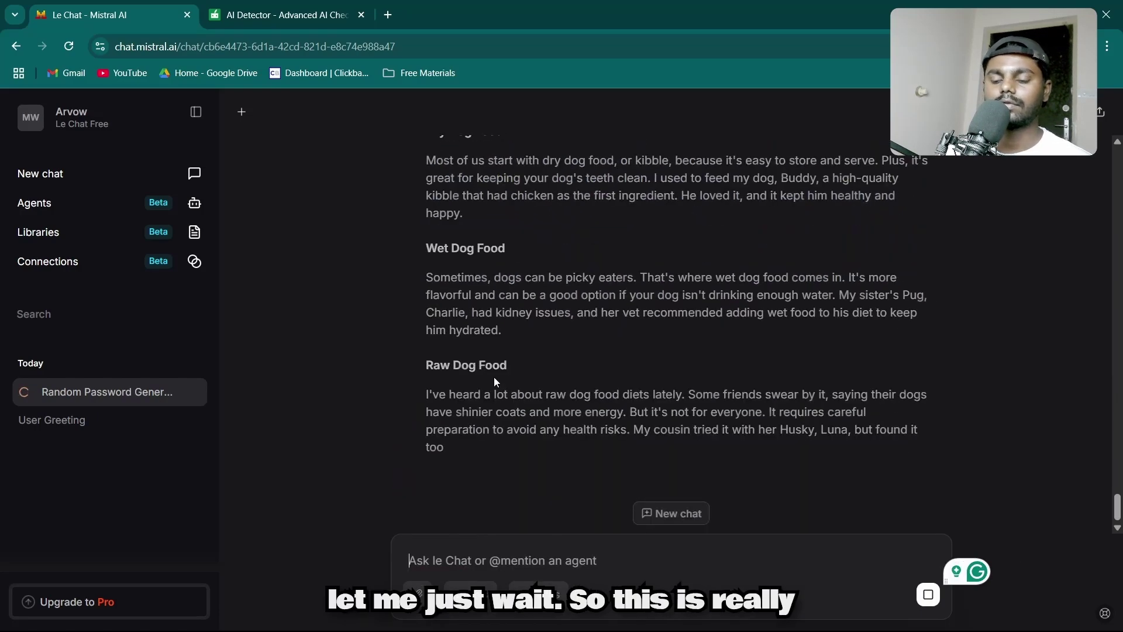
Step: Copy the opening paragraph starting with "Hey there!" from the rewritten dog food blog
scroll(502, 357, "up", 15)
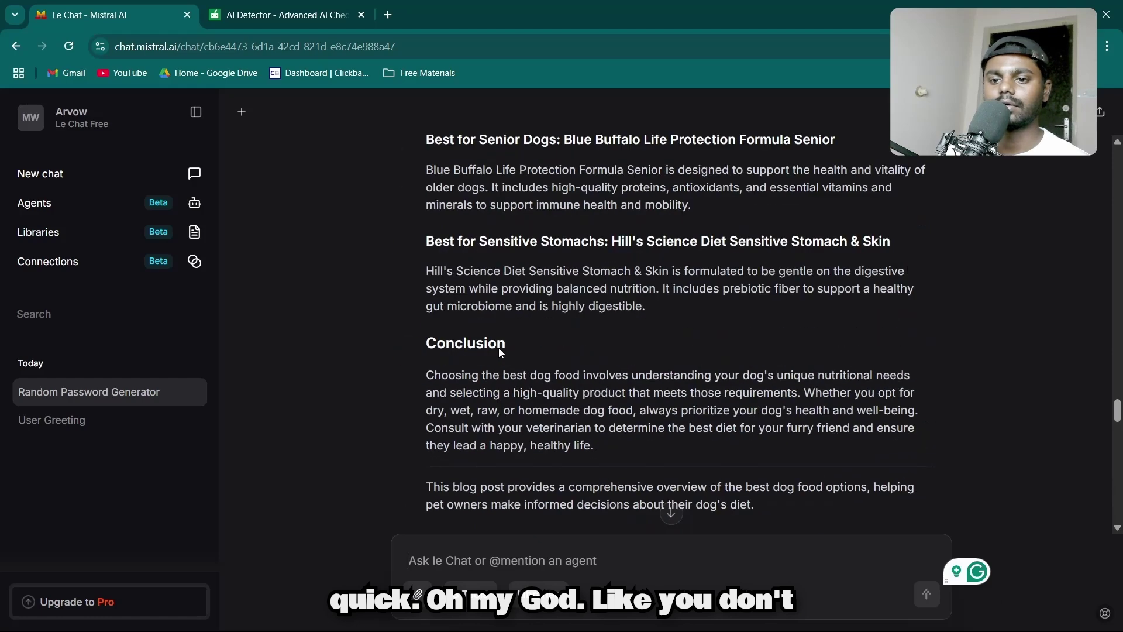
scroll(500, 350, "up", 15)
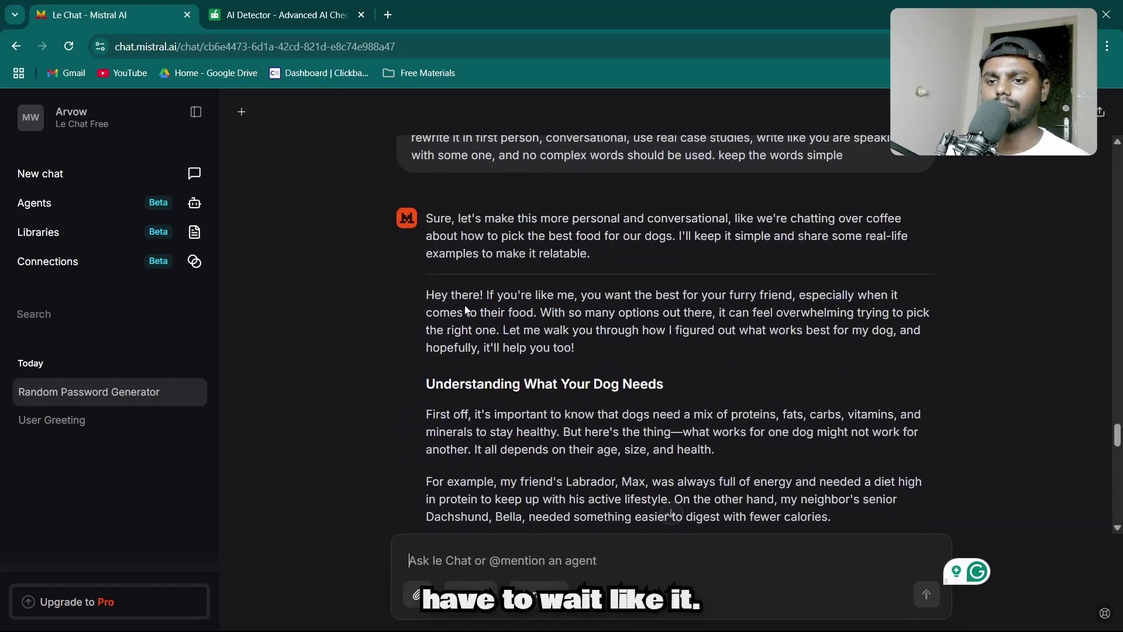
scroll(468, 300, "down", 1)
scroll(429, 227, "down", 1)
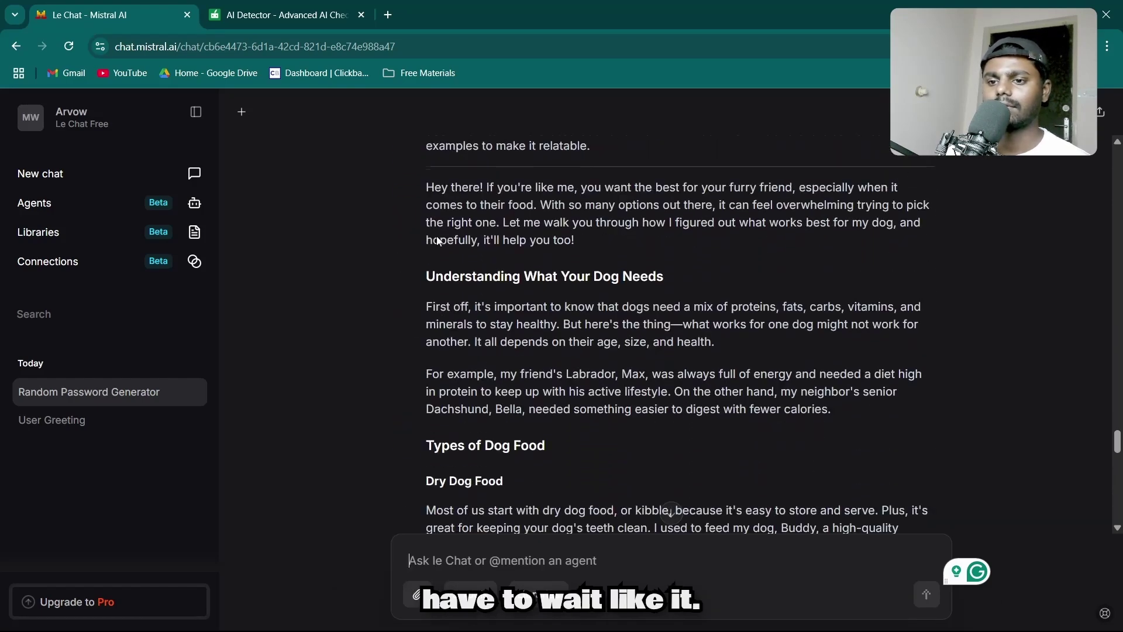
scroll(461, 274, "up", 1)
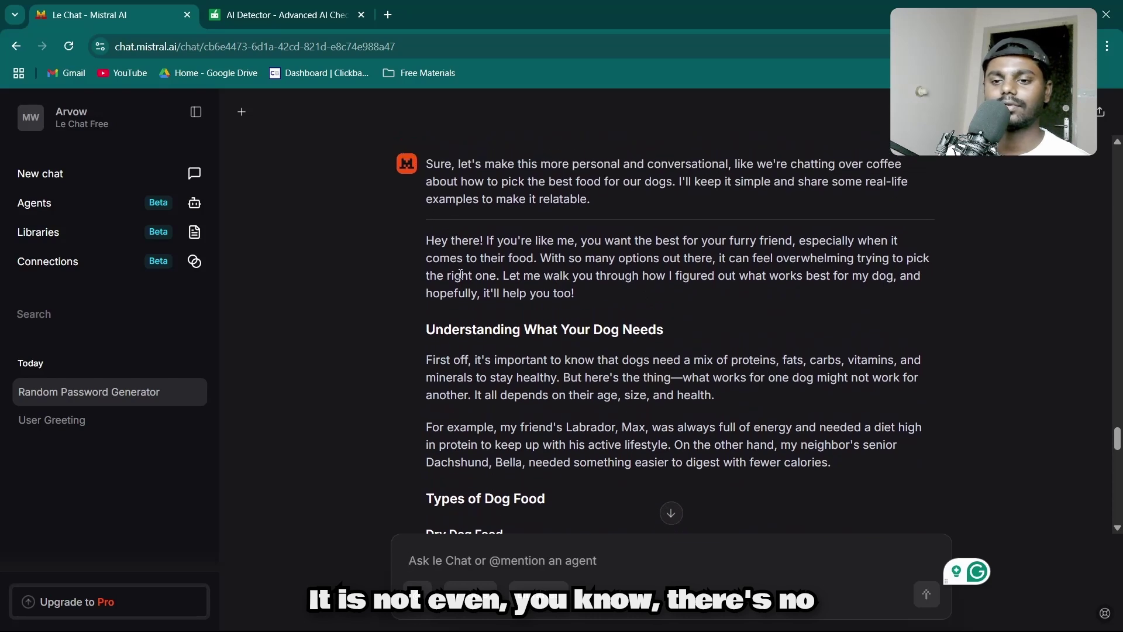
scroll(461, 274, "down", 1)
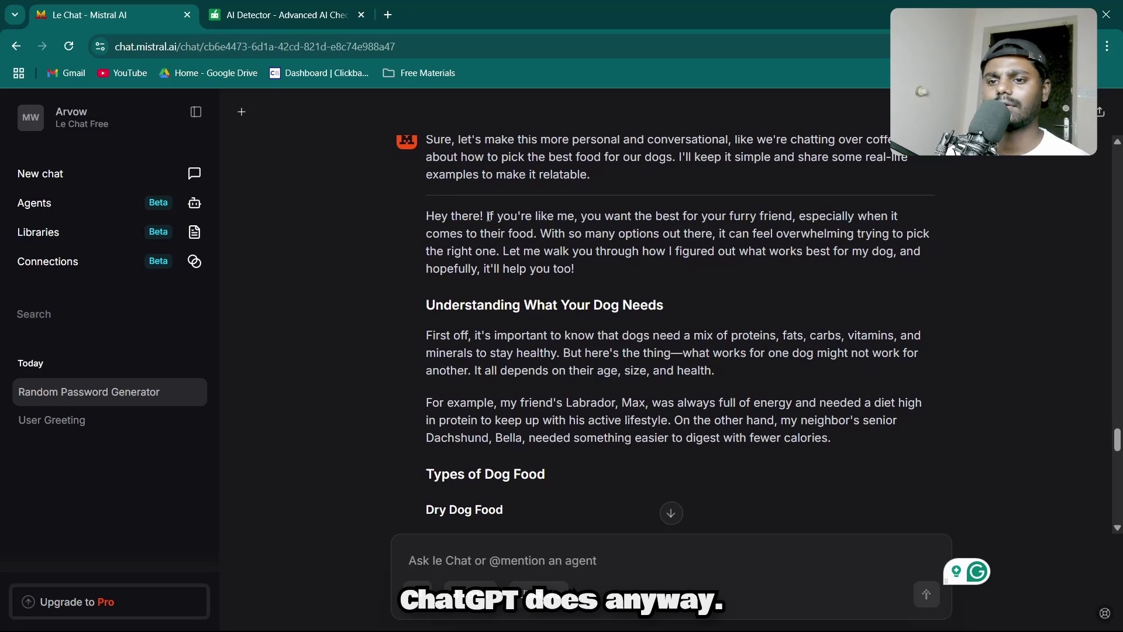
left_click_drag(427, 216, 580, 269)
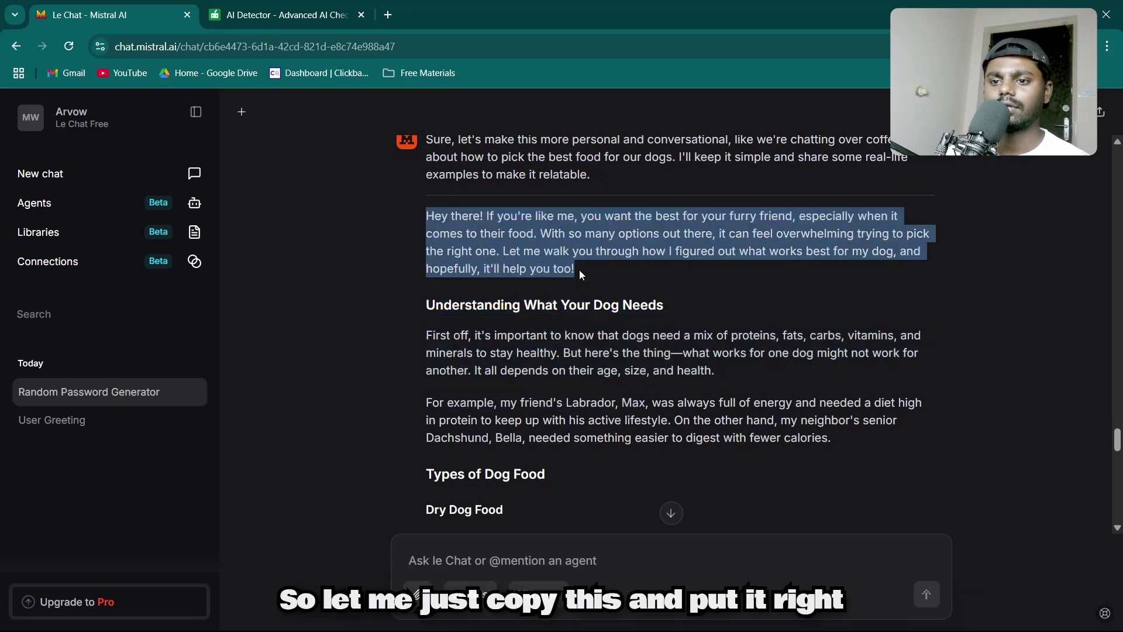
key("ctrl+c")
Step: Switch to QuillBot, replace the text in the AI Detector with the copied paragraph and run the detection
left_click(281, 14)
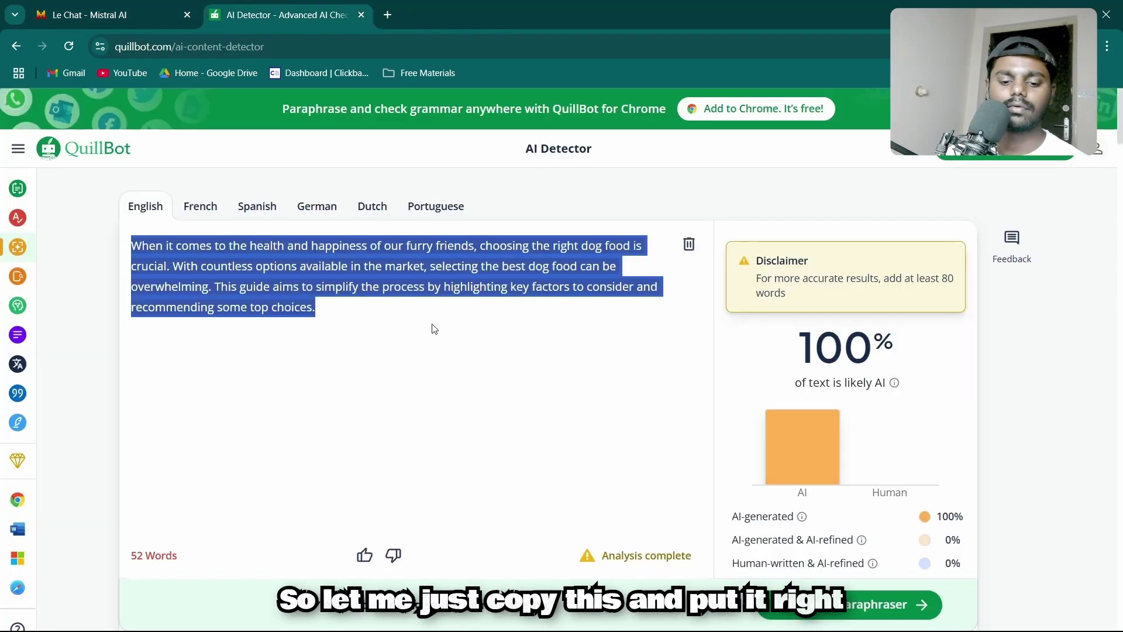
key("ctrl+a")
key("ctrl+v")
key("ctrl+Return")
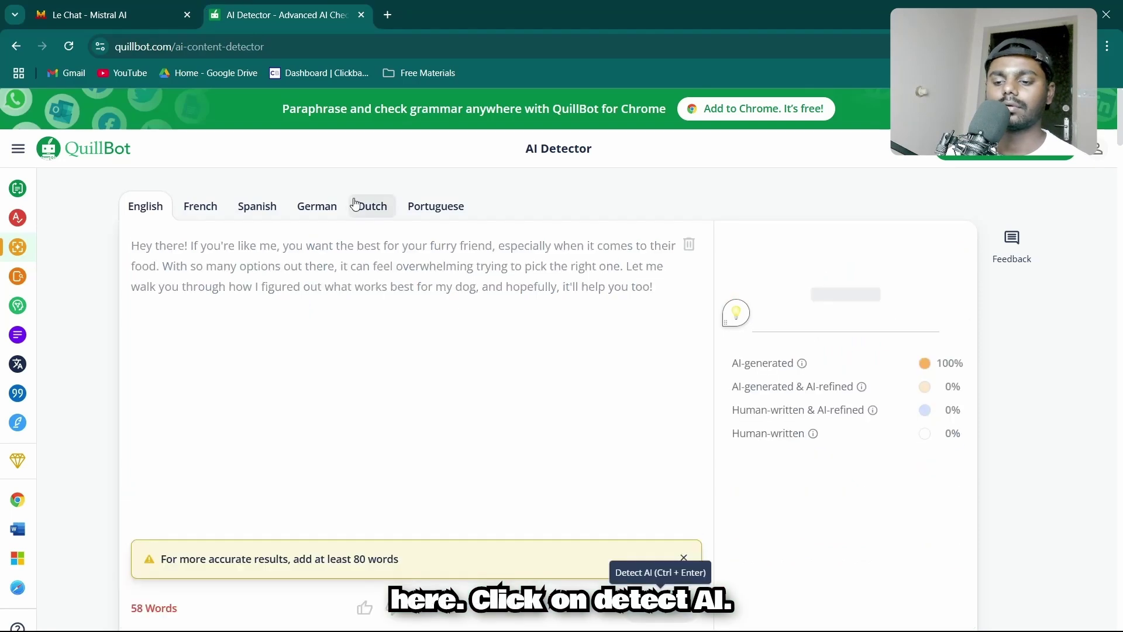
Step: Copy the two paragraphs under "Understanding What Your Dog Needs" from Le Chat and run them through QuillBot's AI Detector in place of the previous text
left_click(124, 10)
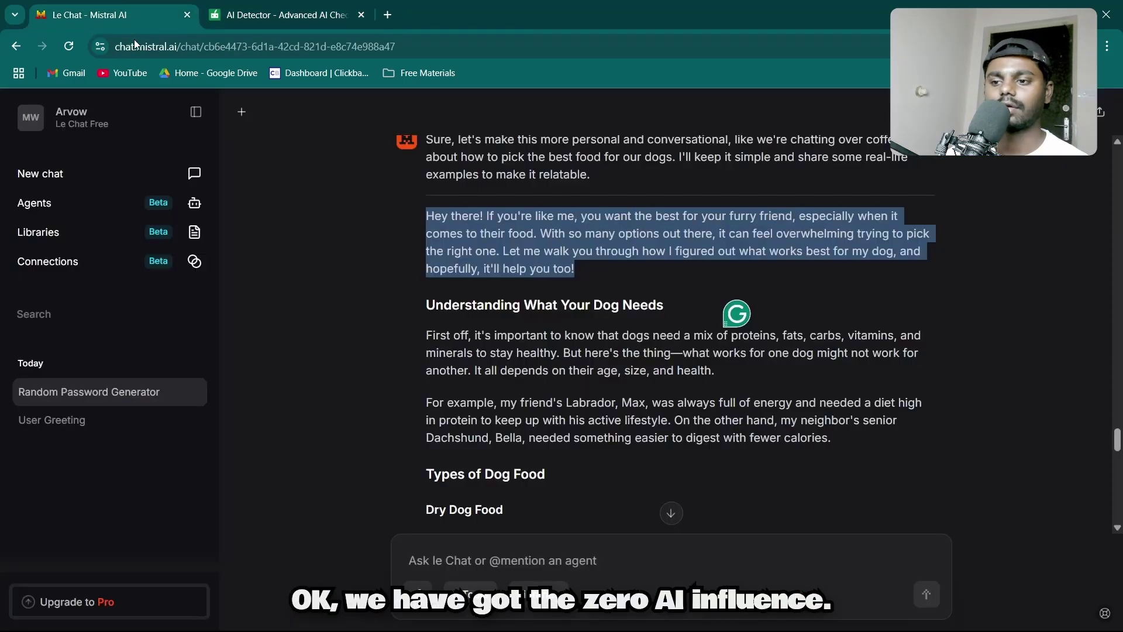
mouse_move(423, 335)
left_mouse_down()
mouse_move(535, 404)
mouse_move(849, 455)
mouse_move(781, 419)
mouse_move(414, 344)
left_mouse_up()
key("ctrl+Tab")
key("ctrl+a")
key("ctrl+v")
left_click(655, 554)
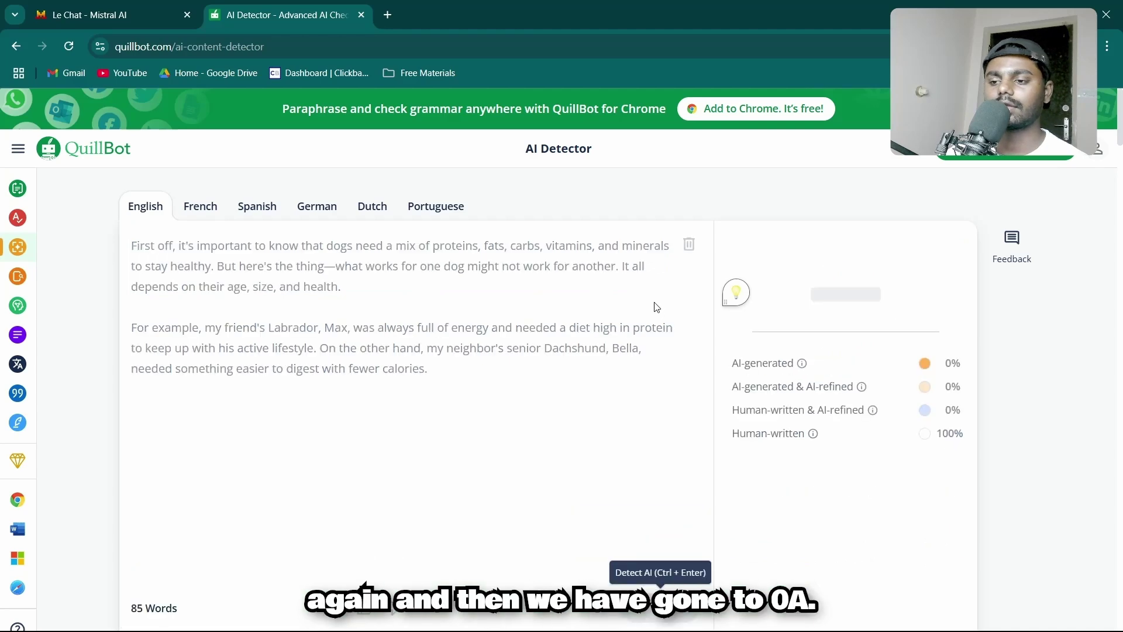
left_click_drag(436, 368, 100, 239)
left_click(261, 287)
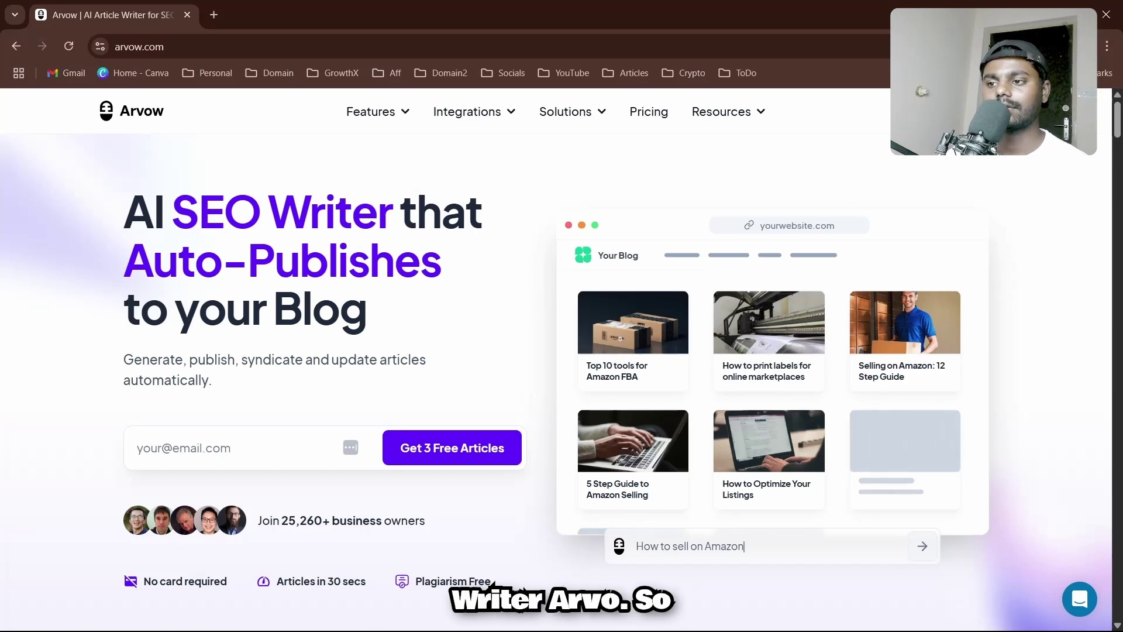
Step: In Arvow, go to the dashboard and view the SEO Article and AI News Article forms, closing each without adding anything
left_click(931, 111)
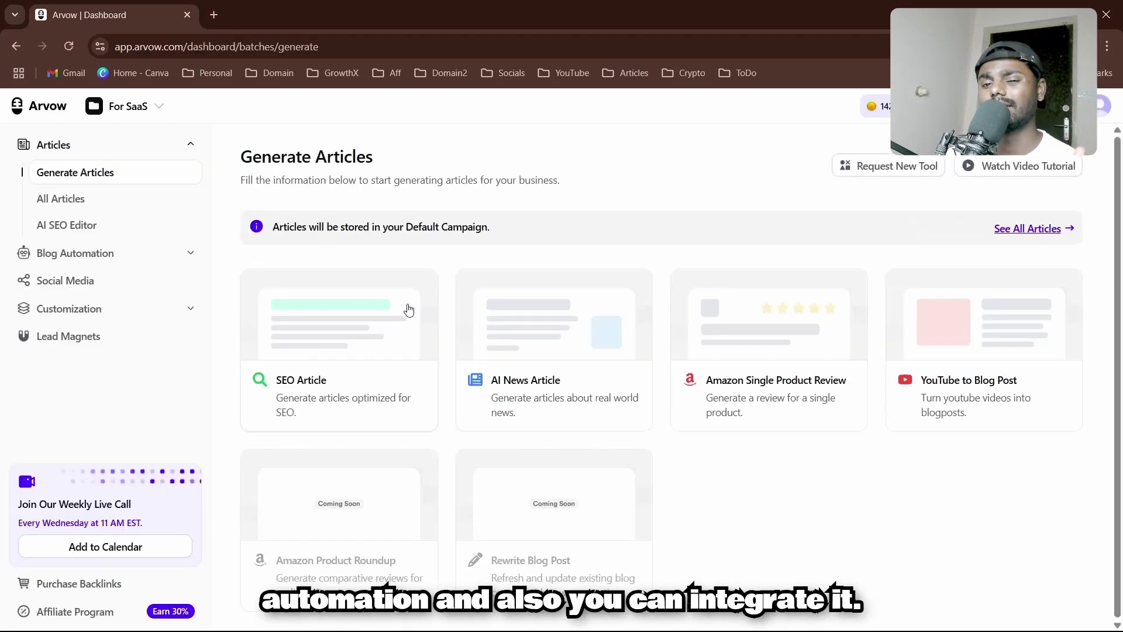
left_click(351, 394)
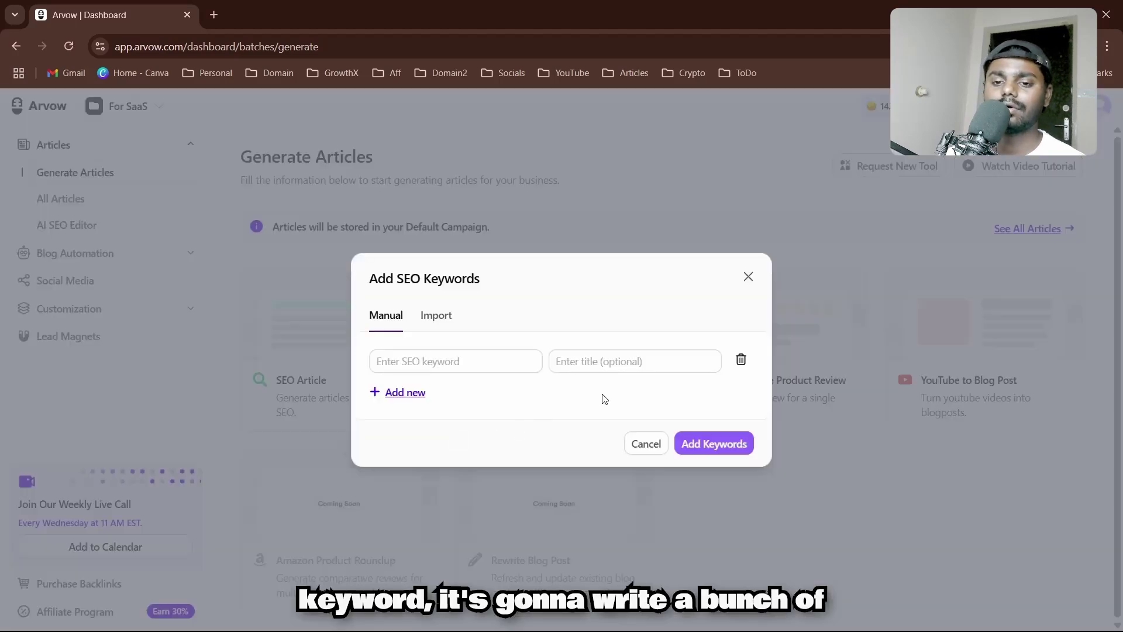
left_click(745, 278)
left_click(549, 325)
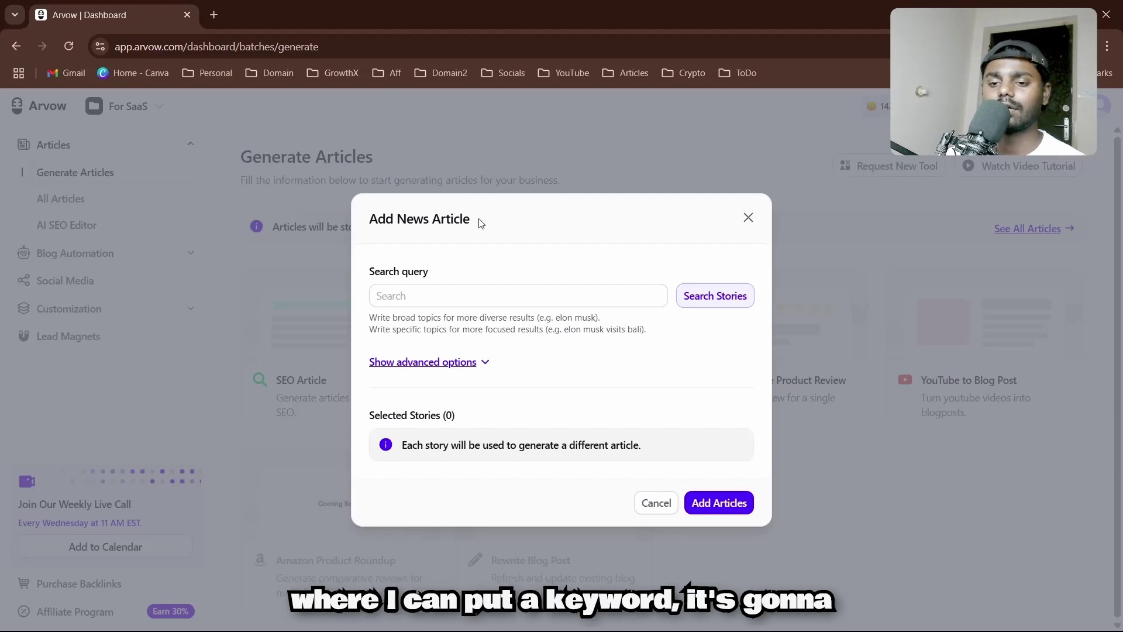
left_click(749, 218)
Step: View the Amazon Single Product Review and YouTube to Blog Post forms, leaving both without adding a URL
left_click(790, 330)
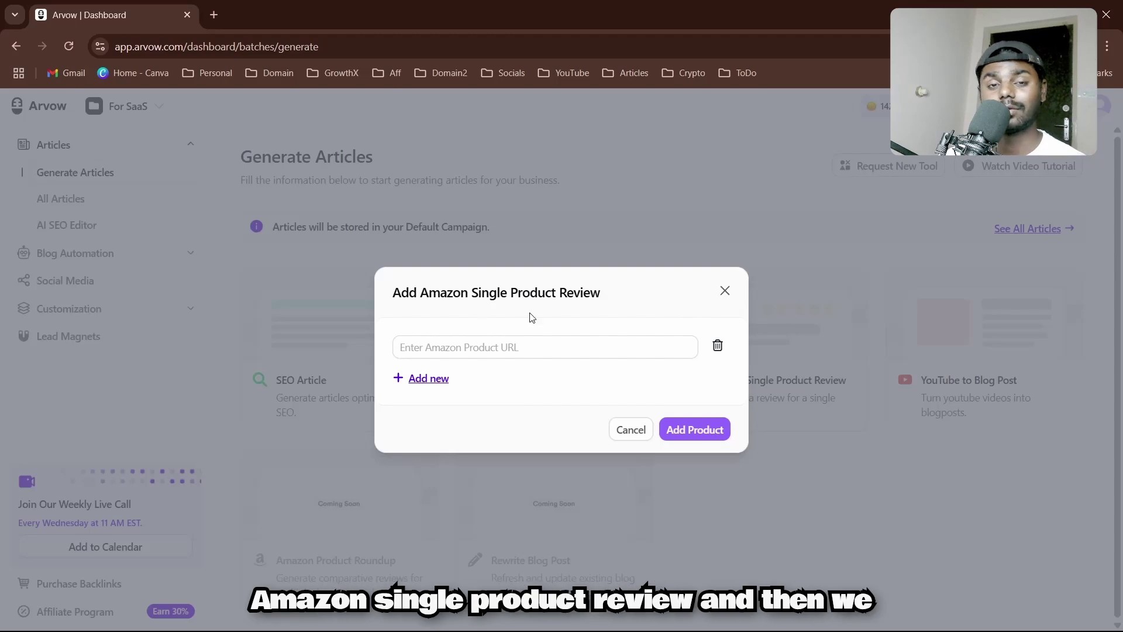
left_click(1006, 318)
left_click(981, 338)
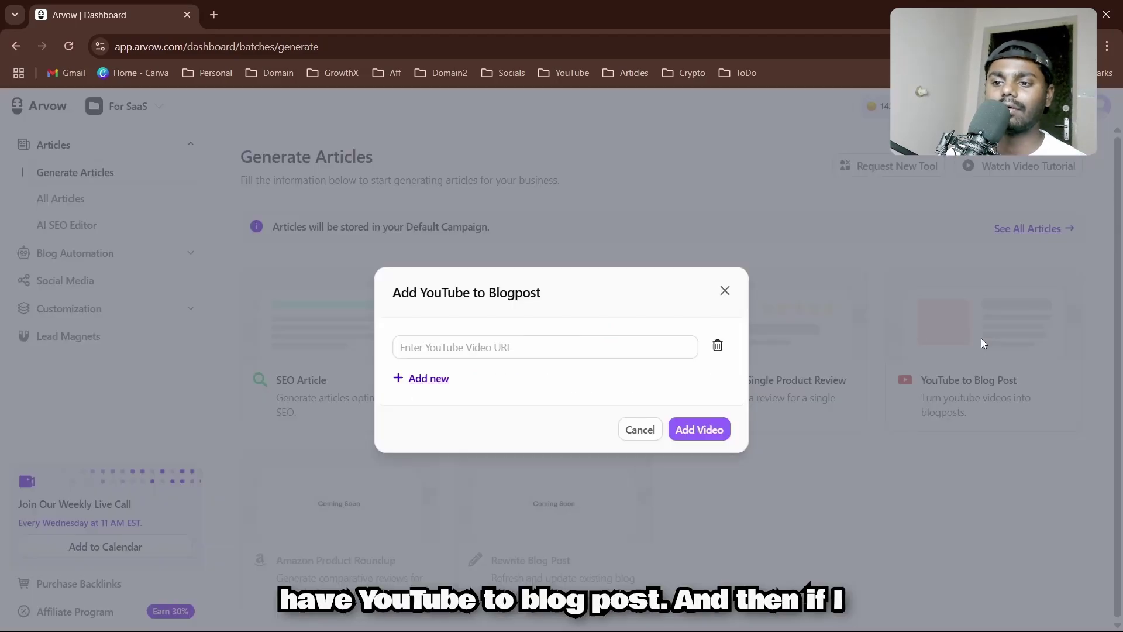
left_click(725, 291)
Step: Look over the website platforms offered for a new blog automation integration, without creating one
left_click(157, 253)
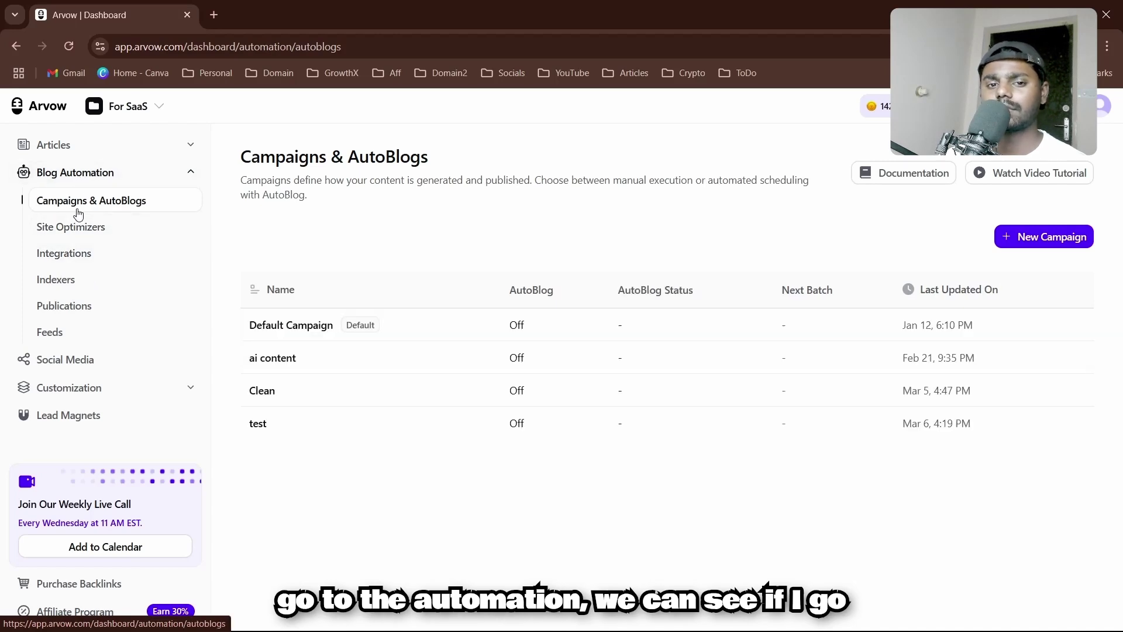
left_click(89, 256)
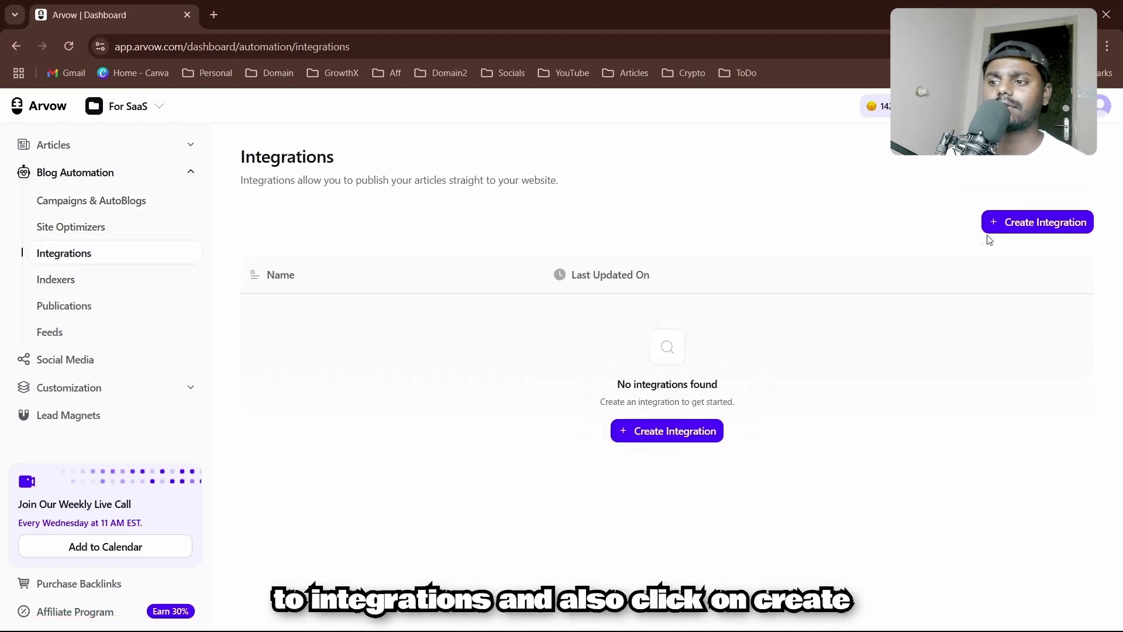
left_click(1020, 223)
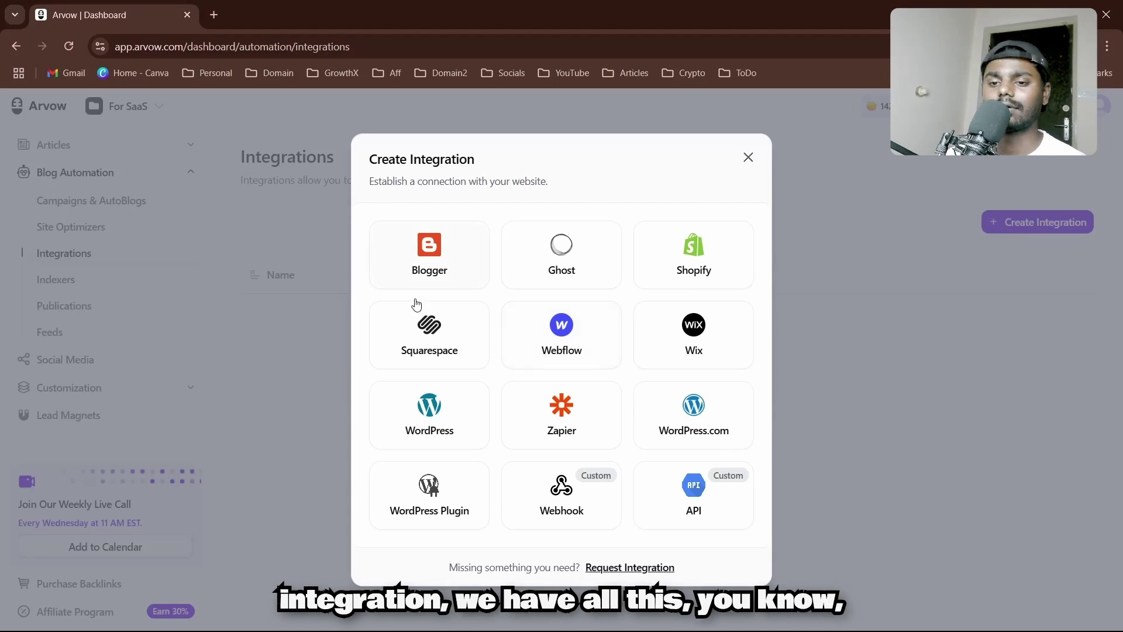
left_click(748, 156)
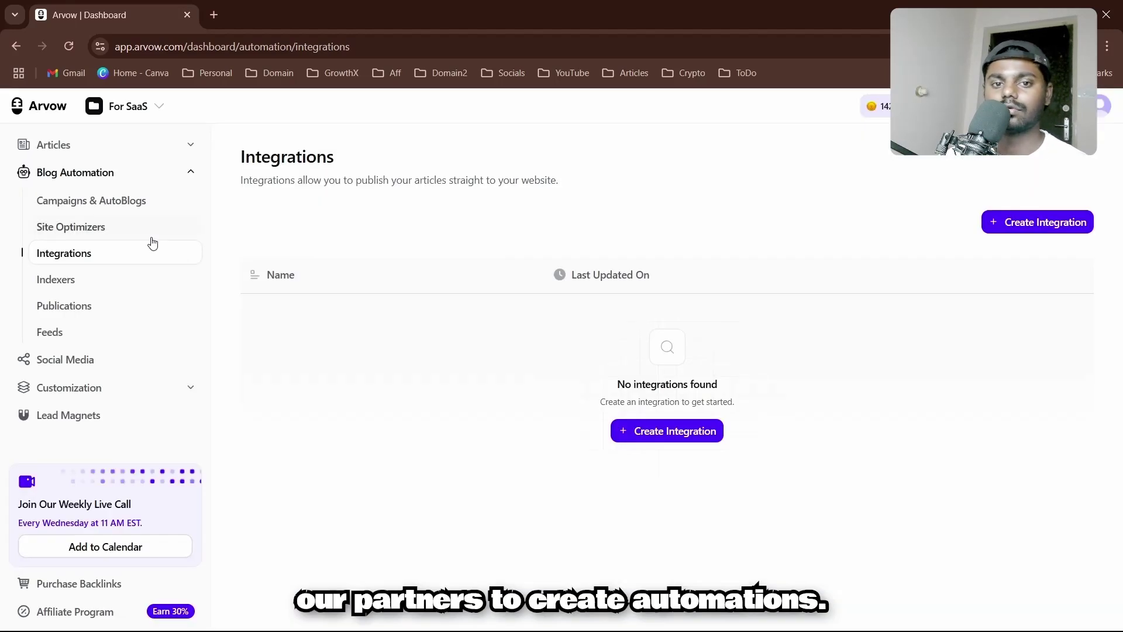
Step: View the form for creating a new campaign, close it, and look at the Social Media Integrations page
left_click(111, 201)
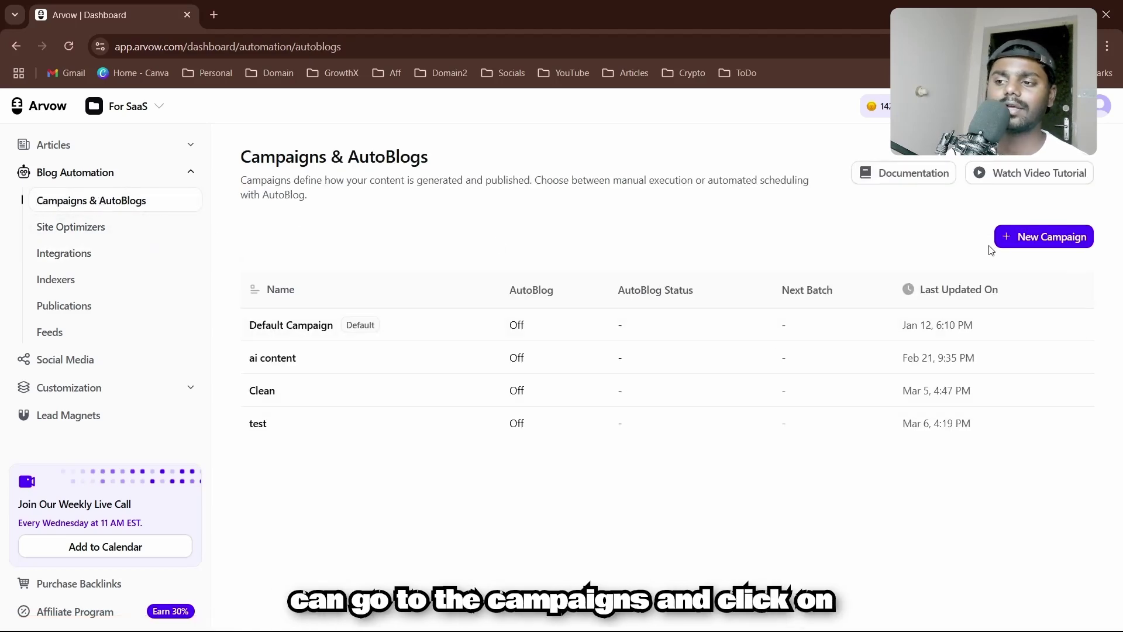
left_click(1018, 241)
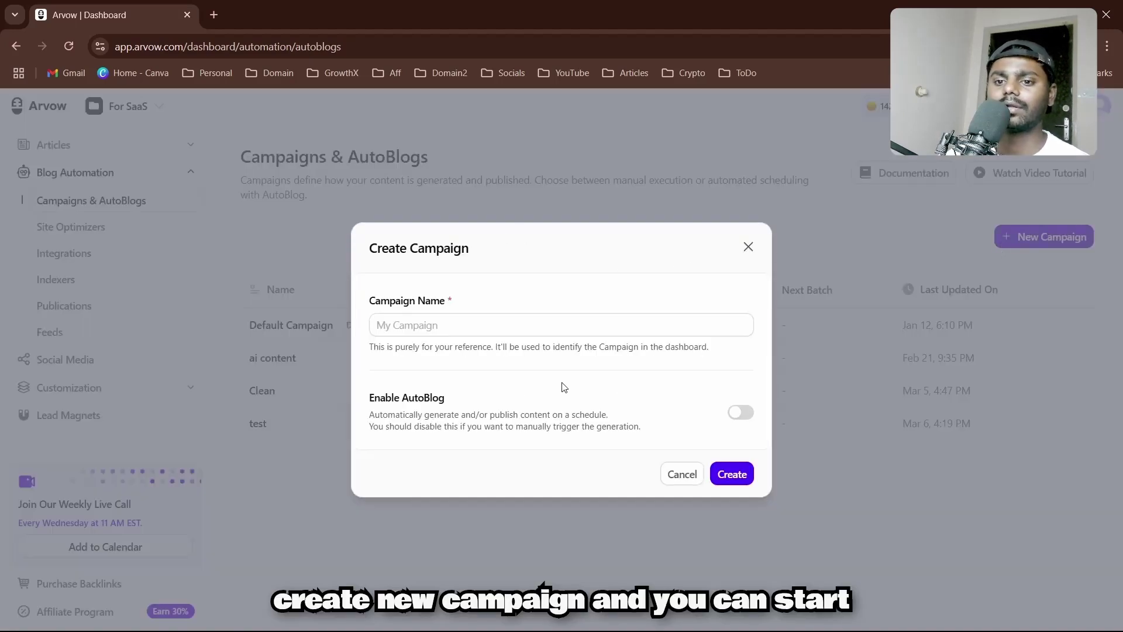
left_click(749, 247)
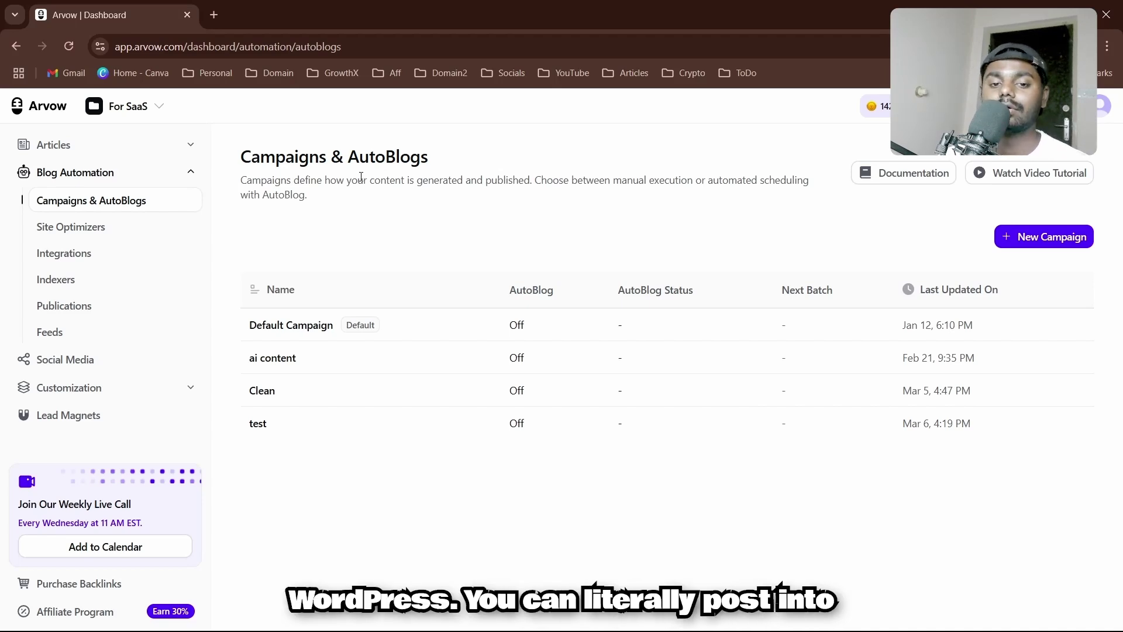
left_click(88, 362)
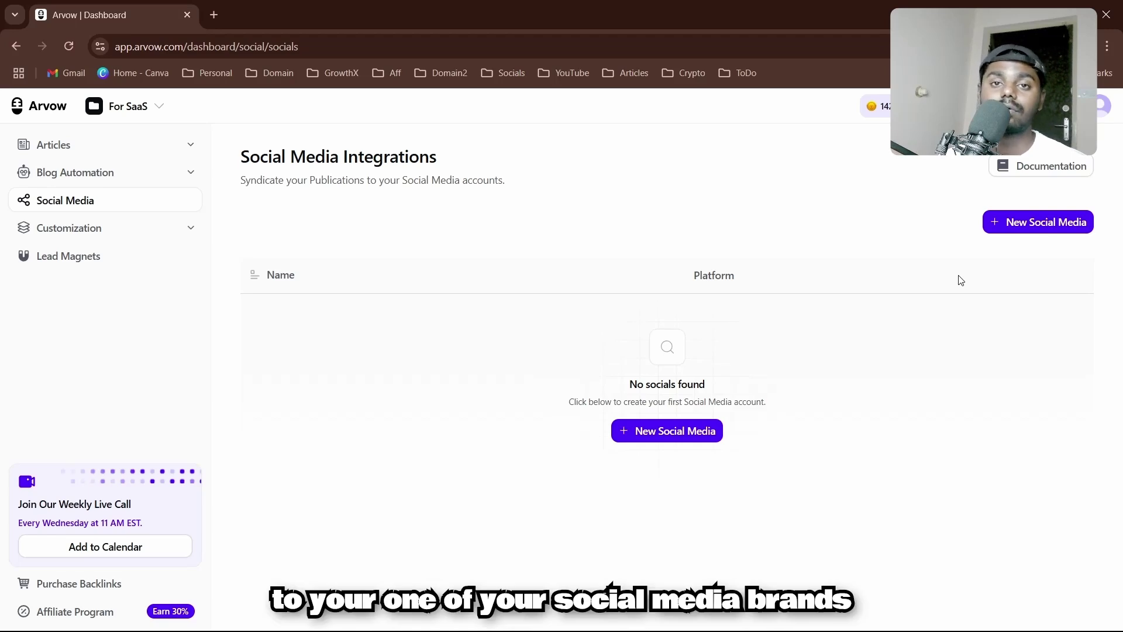
Step: Open the generated article "ANI WANTS 15 LAKHS OR THIS CHANNEL WILL BE DELETED! (HELP)" and examine its text and images
left_click(82, 146)
left_click(96, 201)
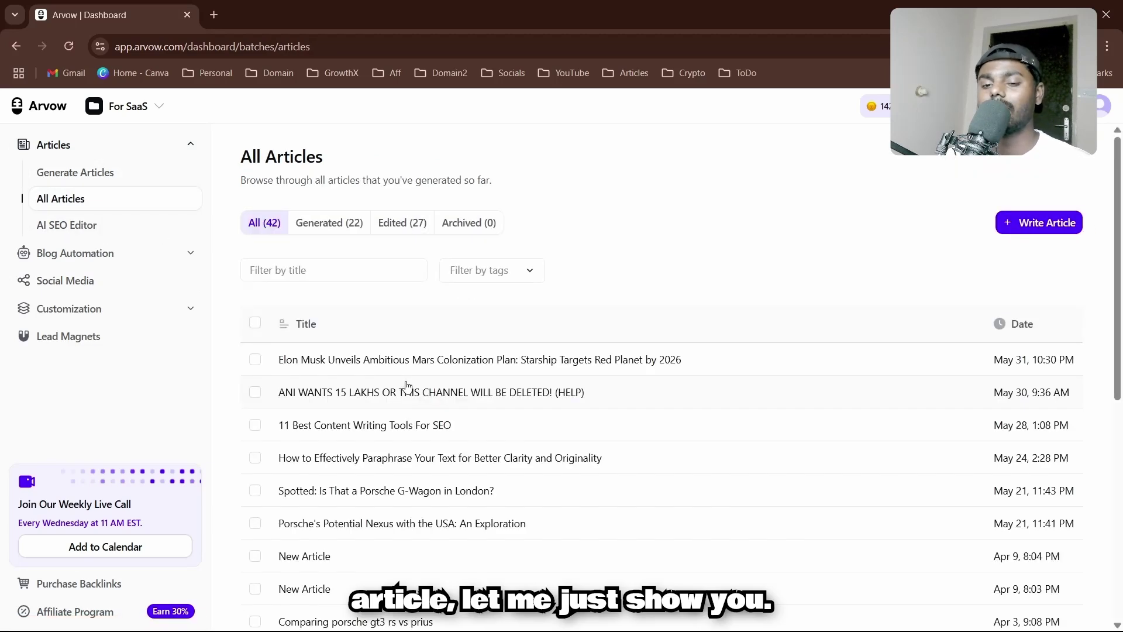
left_click(627, 396)
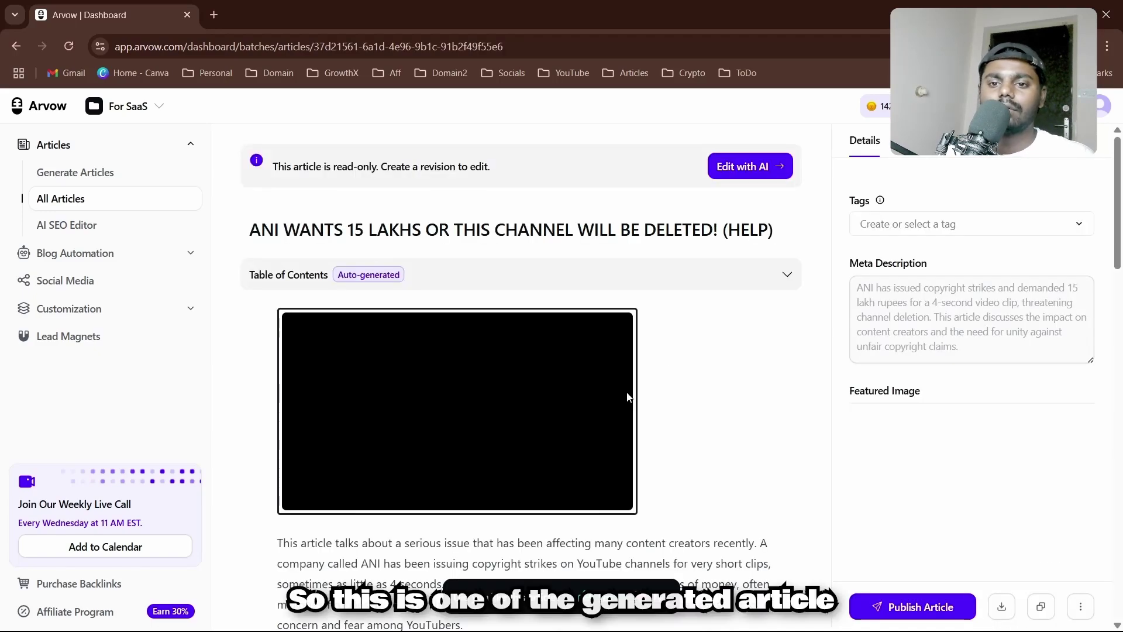
scroll(586, 386, "down", 8)
scroll(586, 389, "down", 14)
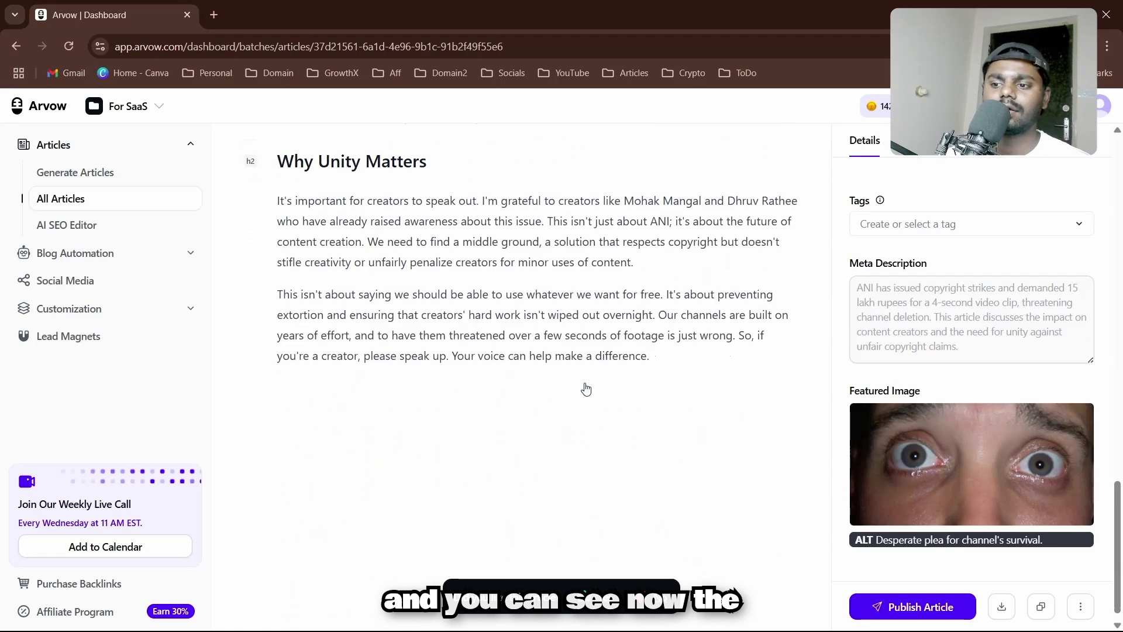
scroll(585, 388, "up", 12)
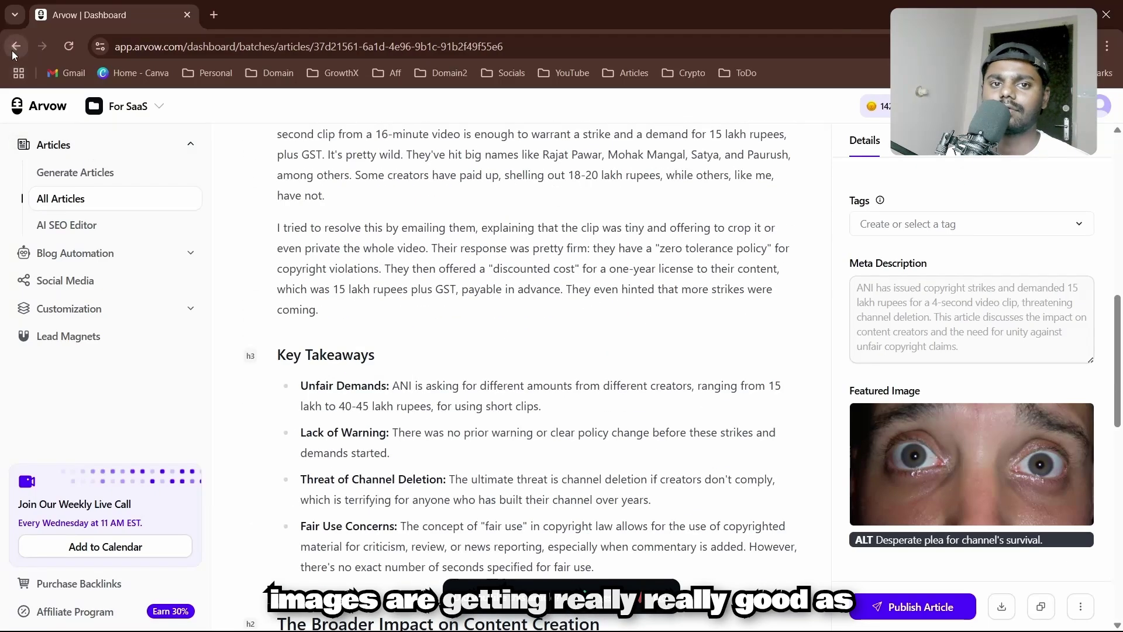
Step: Return to the list of all articles, open "11 Best Content Writing Tools For SEO" and read through its tool reviews
left_click(15, 45)
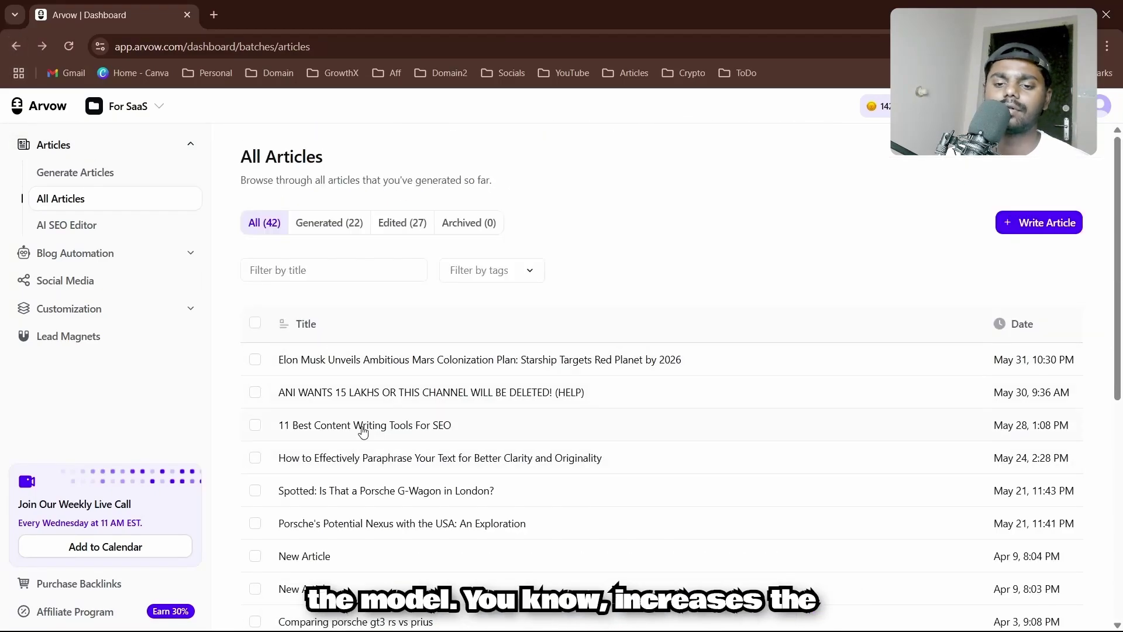
key("alt+Right")
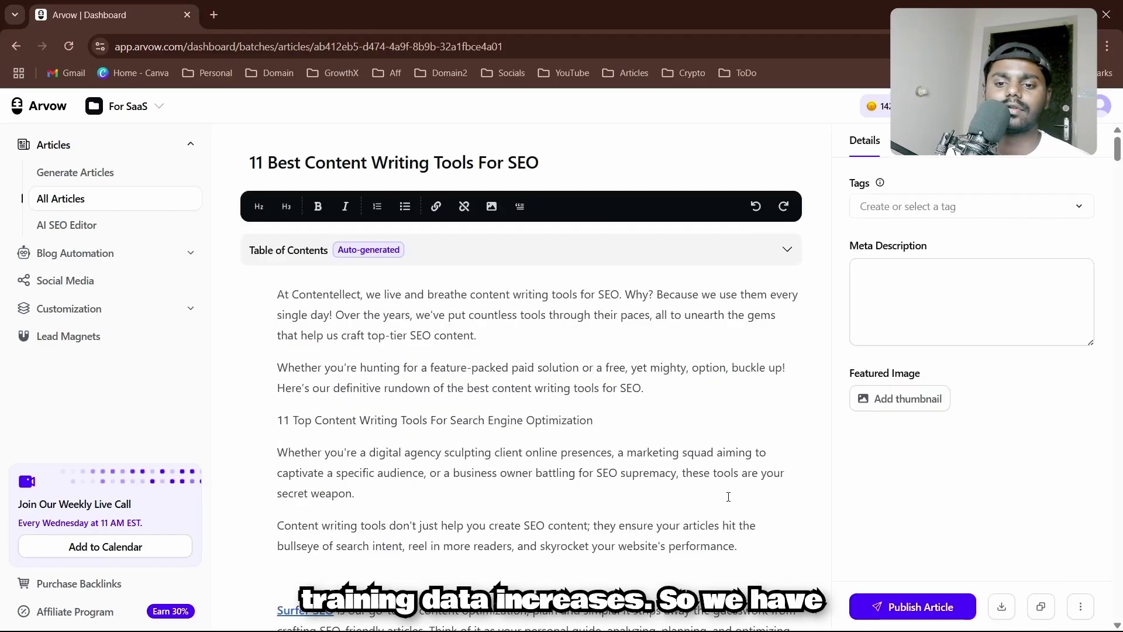
scroll(465, 386, "down", 15)
scroll(465, 386, "down", 10)
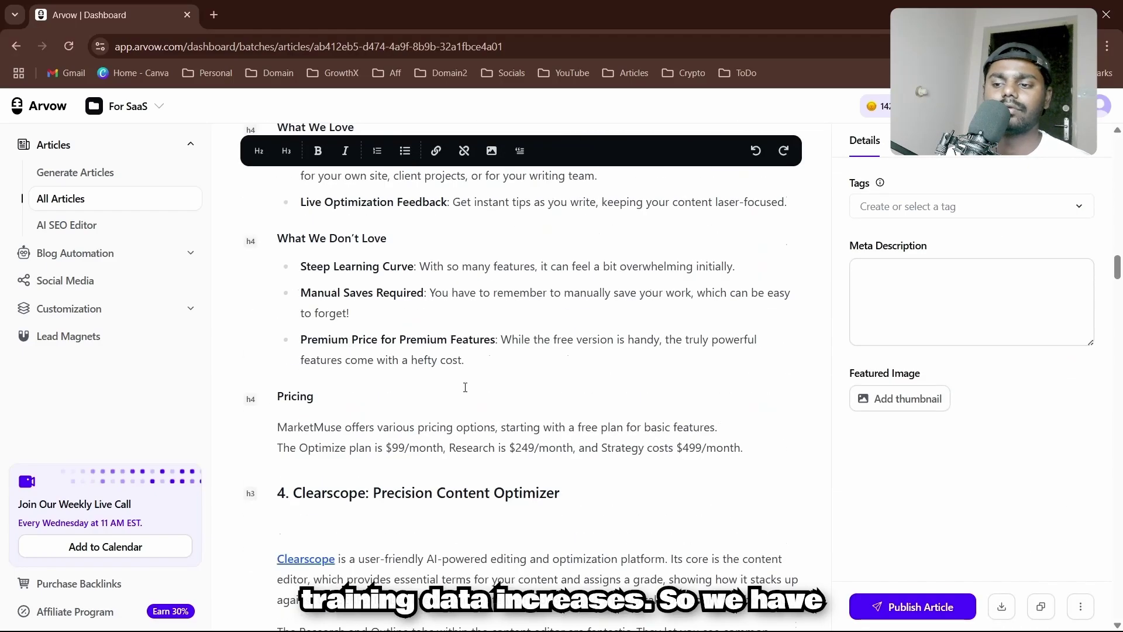
scroll(465, 386, "up", 4)
scroll(466, 386, "down", 15)
scroll(465, 388, "down", 10)
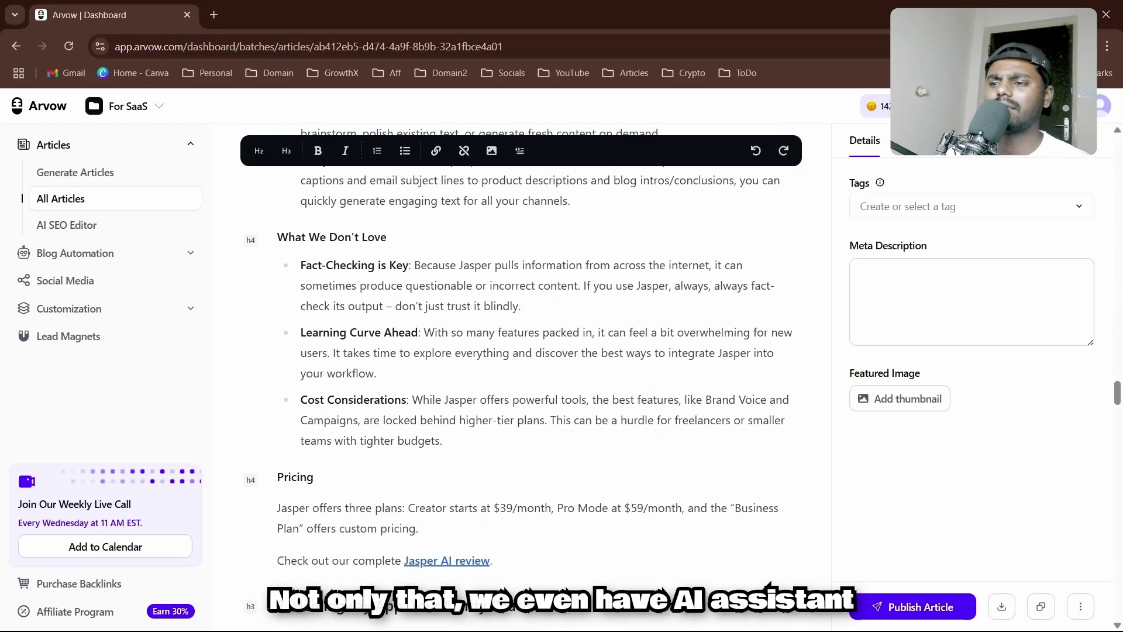
Step: Open the AI assistant chat beside the article and look back over the Jasper AI, Frase and MarketMuse sections
left_click(982, 141)
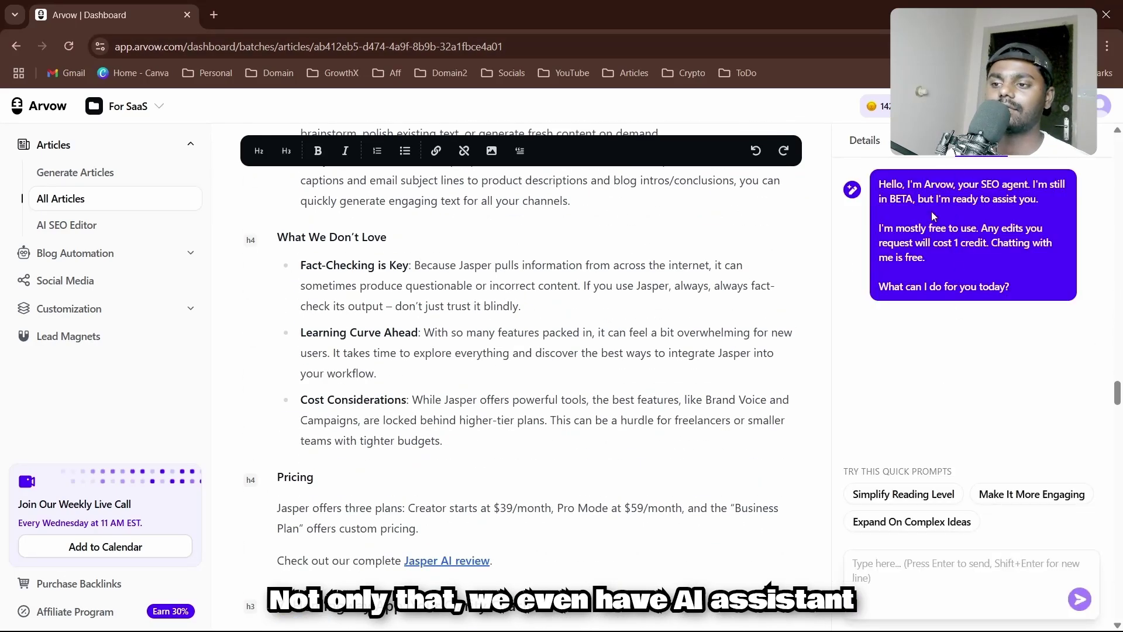
scroll(408, 401, "up", 10)
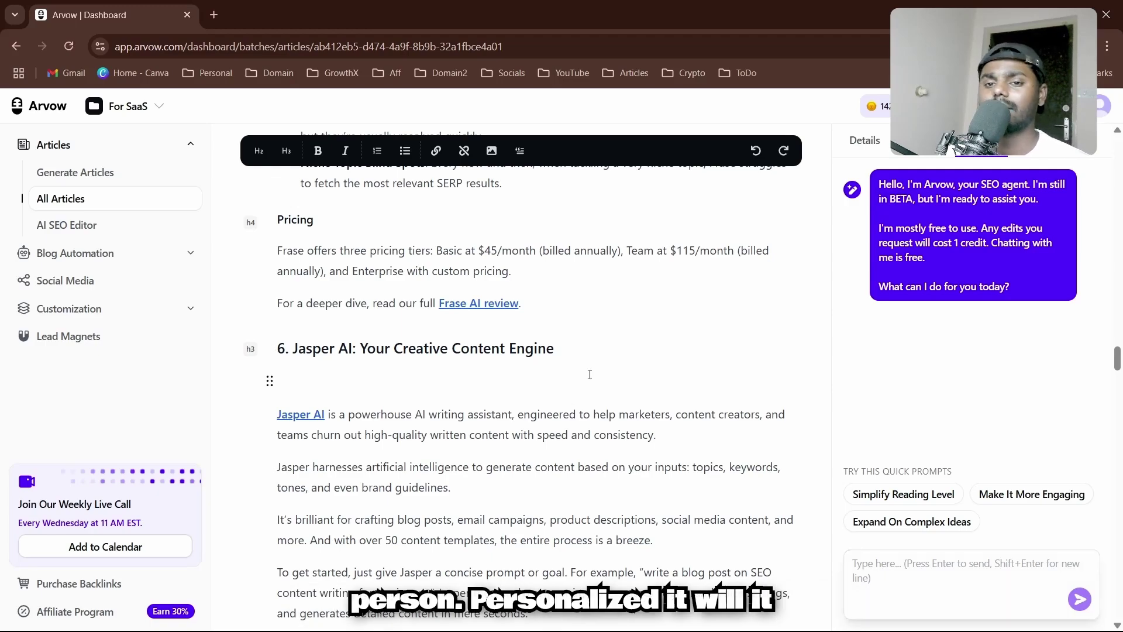
scroll(589, 374, "up", 10)
scroll(590, 374, "up", 20)
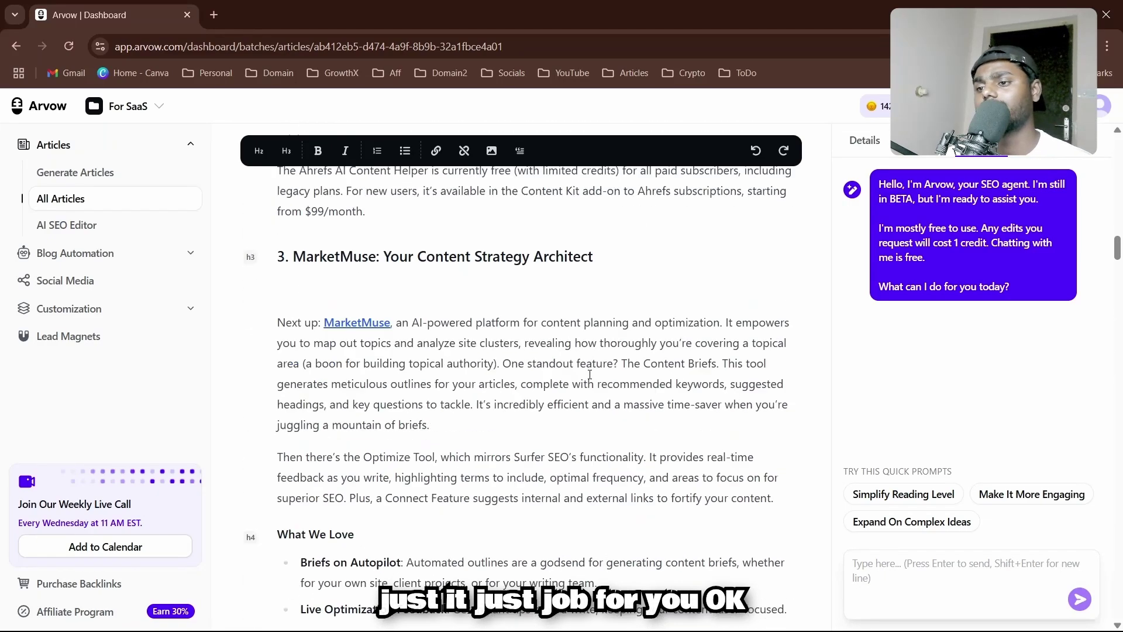